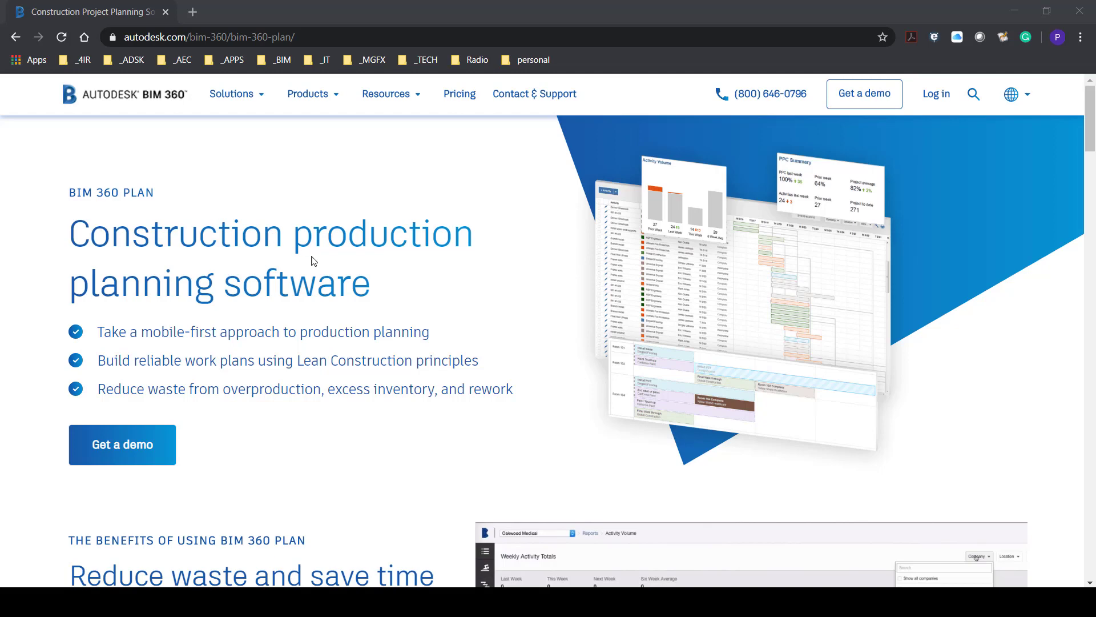
Step: Open the LOGIN_BIM360 page from the _APPS bookmarks under Autodesk BIM360 > BIM 360
scroll(432, 303, down, 1)
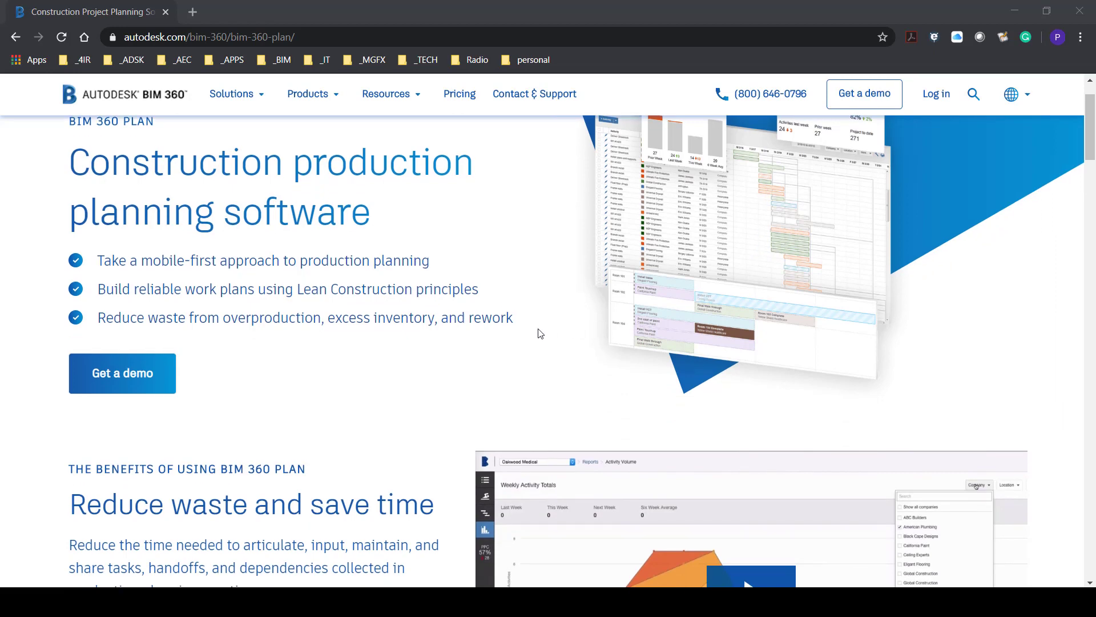
scroll(443, 332, down, 2)
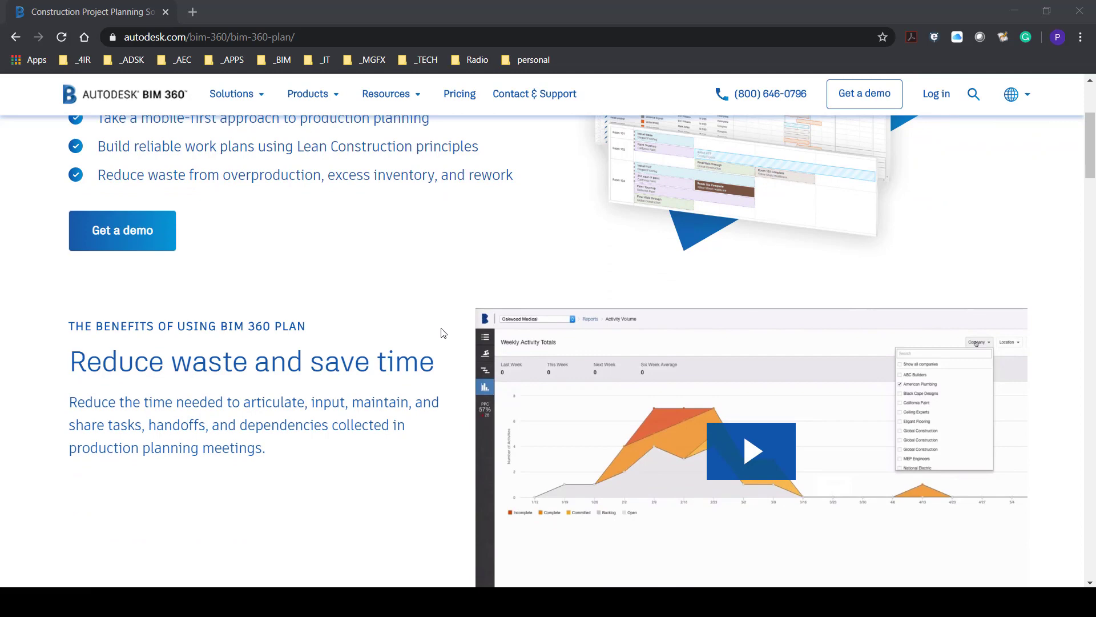
scroll(375, 319, down, 2)
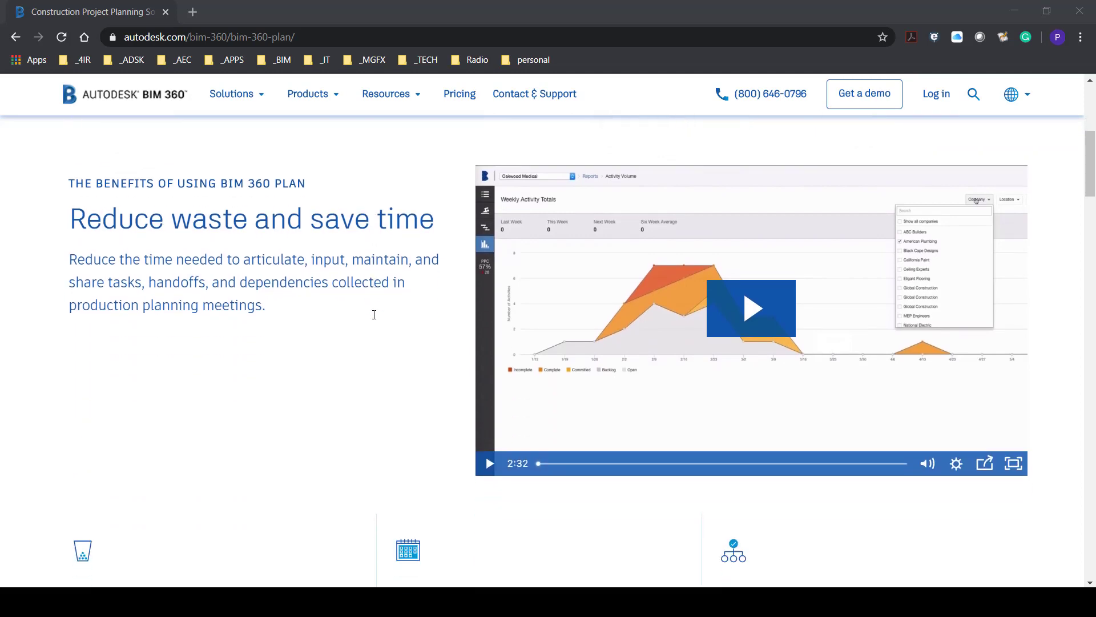
scroll(374, 314, down, 3)
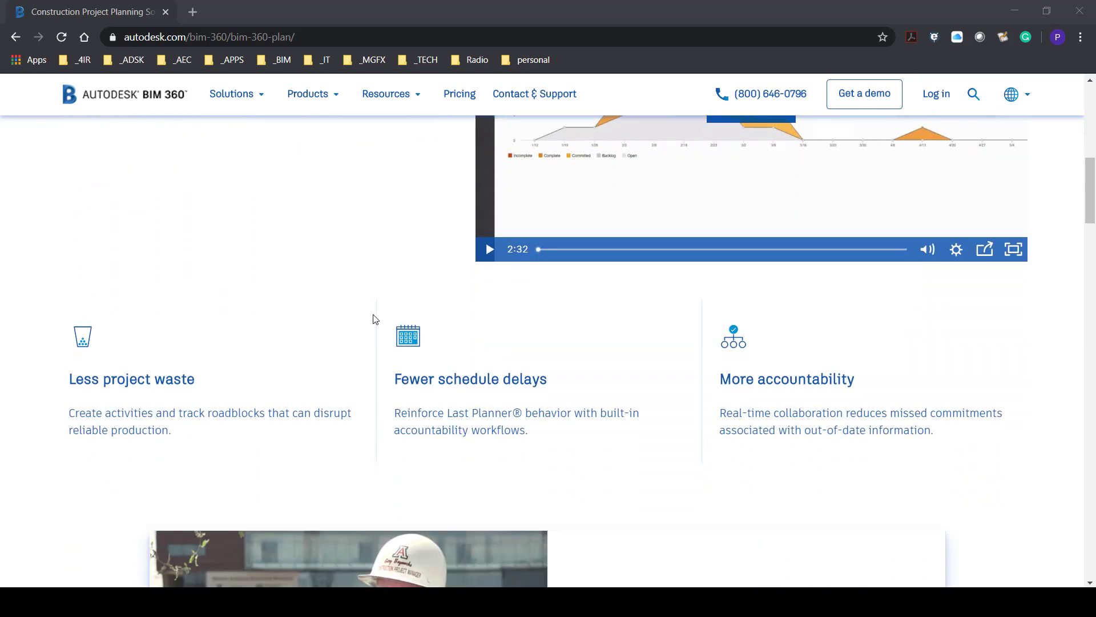
scroll(375, 318, down, 5)
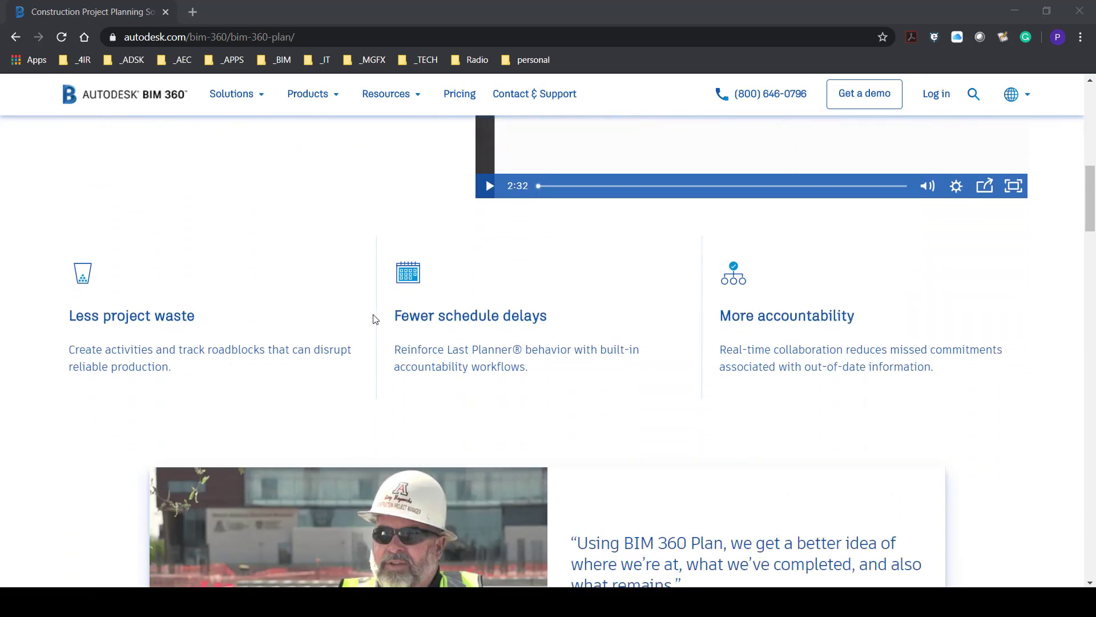
scroll(376, 318, down, 5)
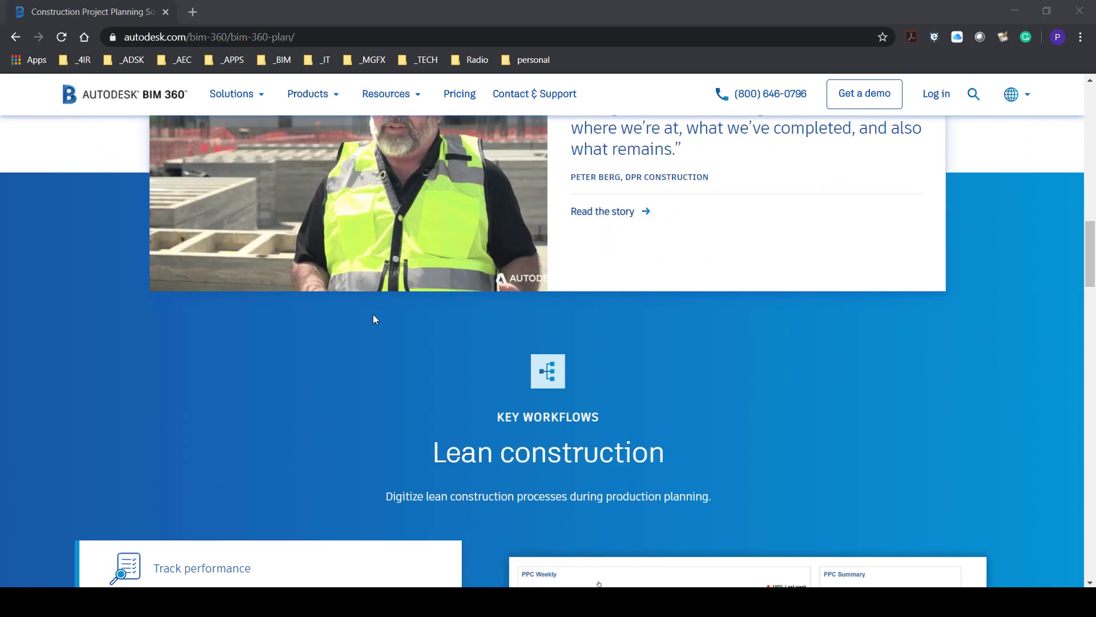
scroll(375, 319, down, 3)
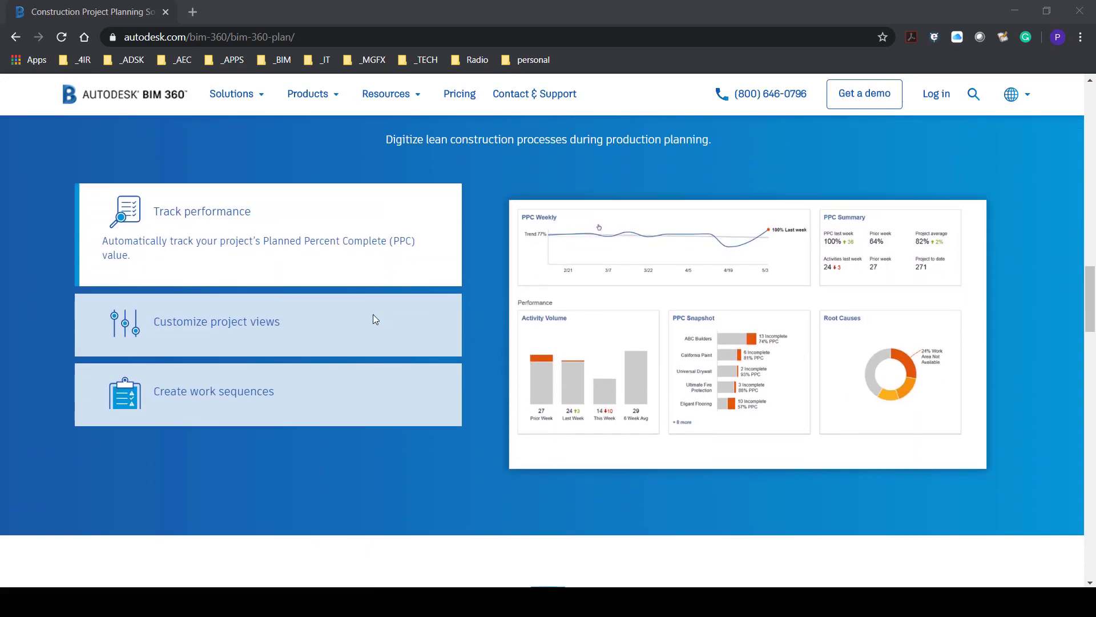
scroll(375, 320, up, 5)
scroll(375, 320, up, 15)
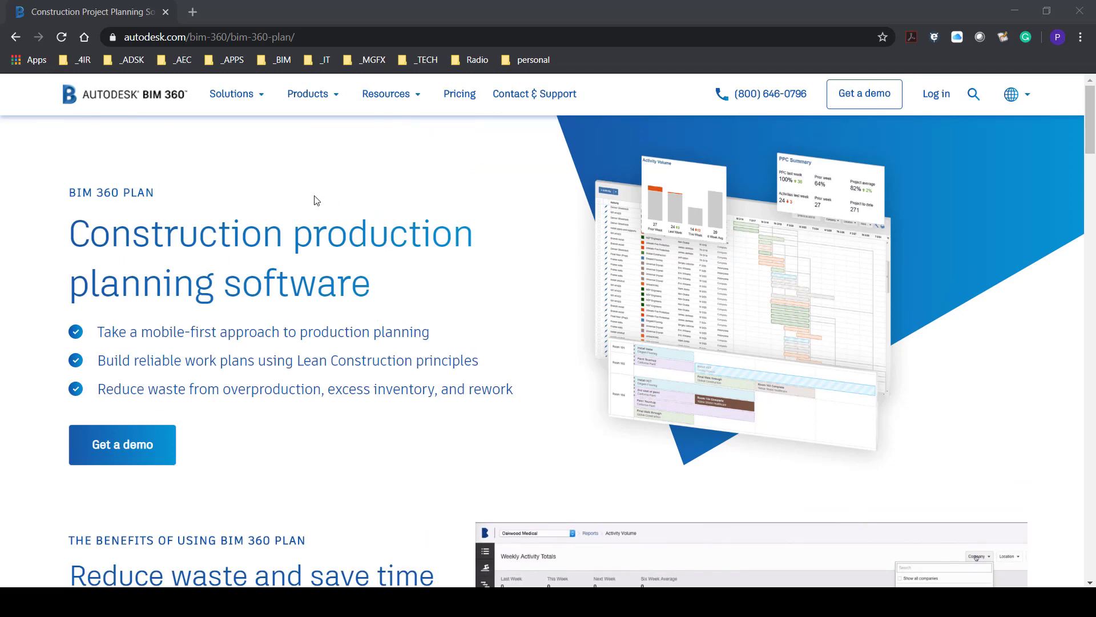
click(236, 95)
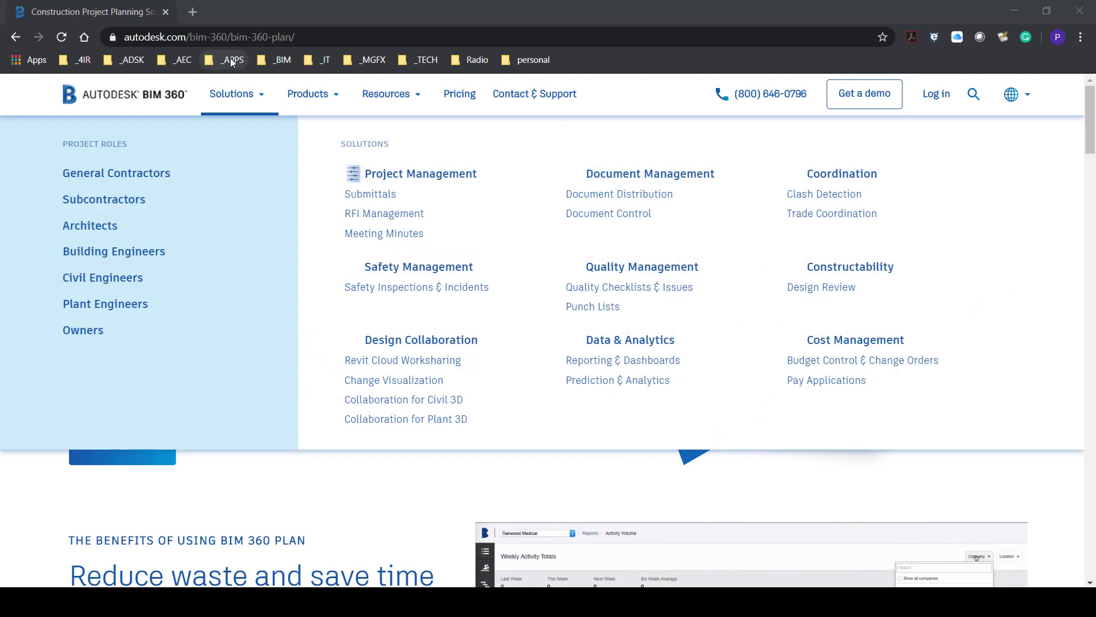
click(231, 60)
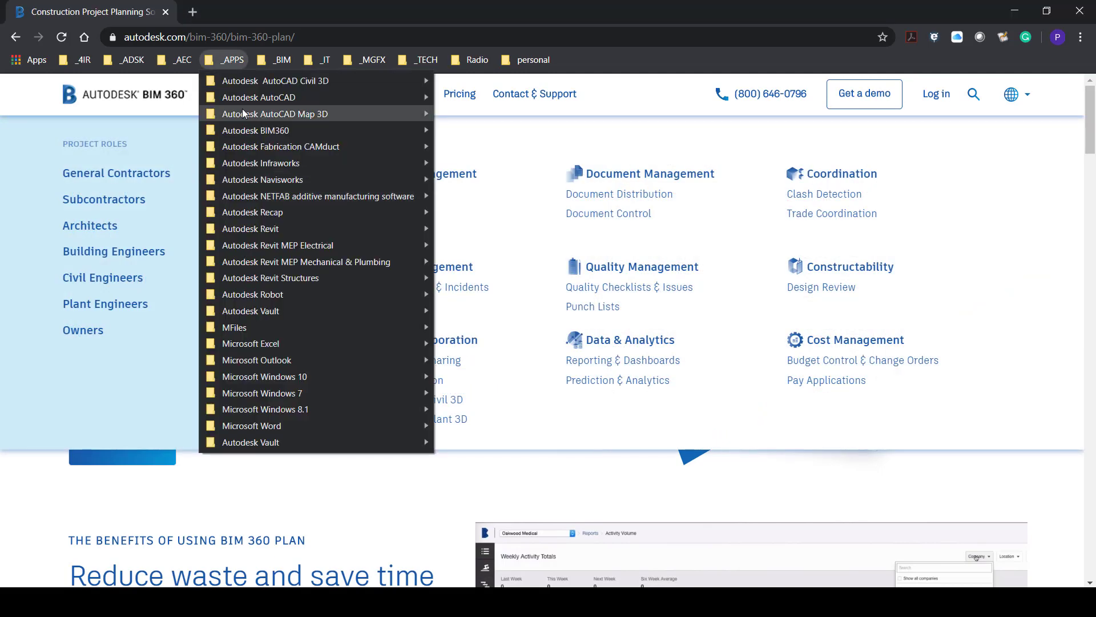
mouse_move(247, 97)
mouse_move(255, 130)
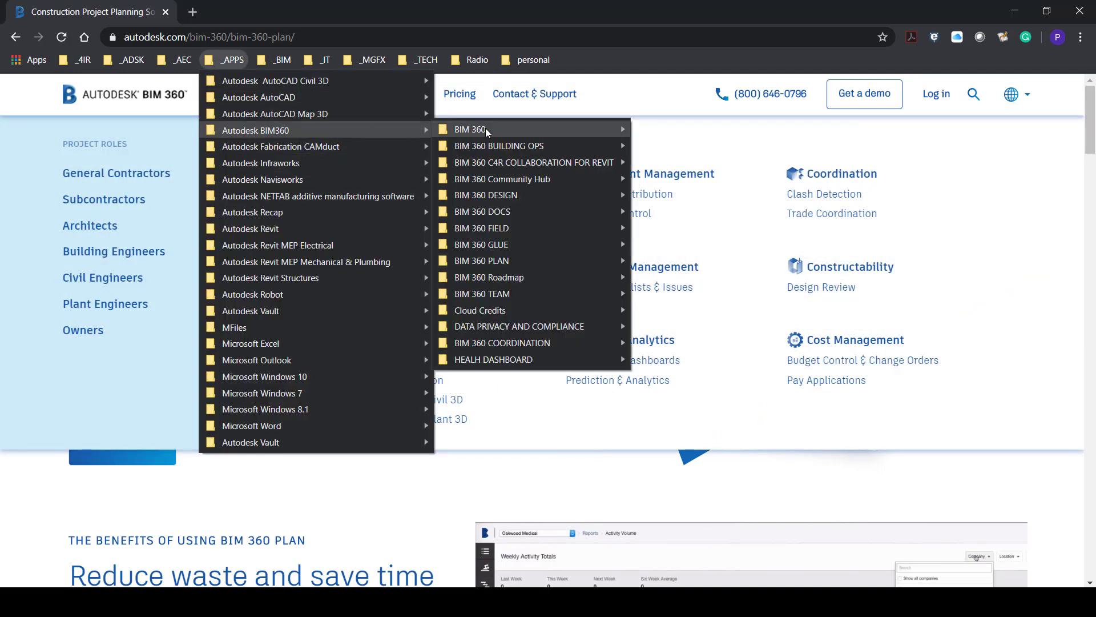
mouse_move(492, 128)
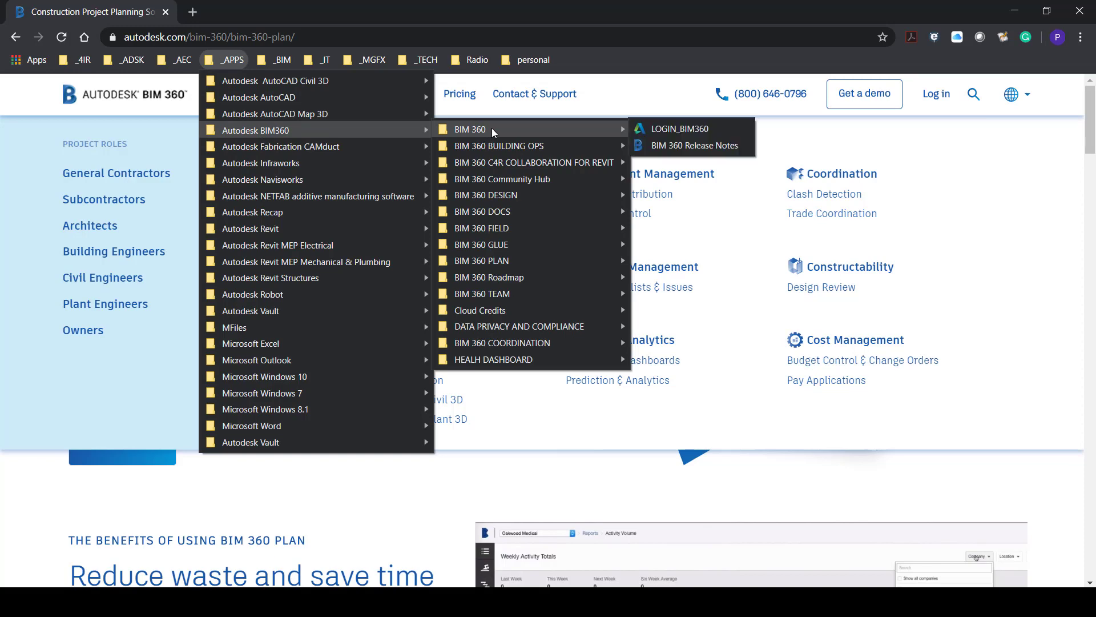
click(674, 129)
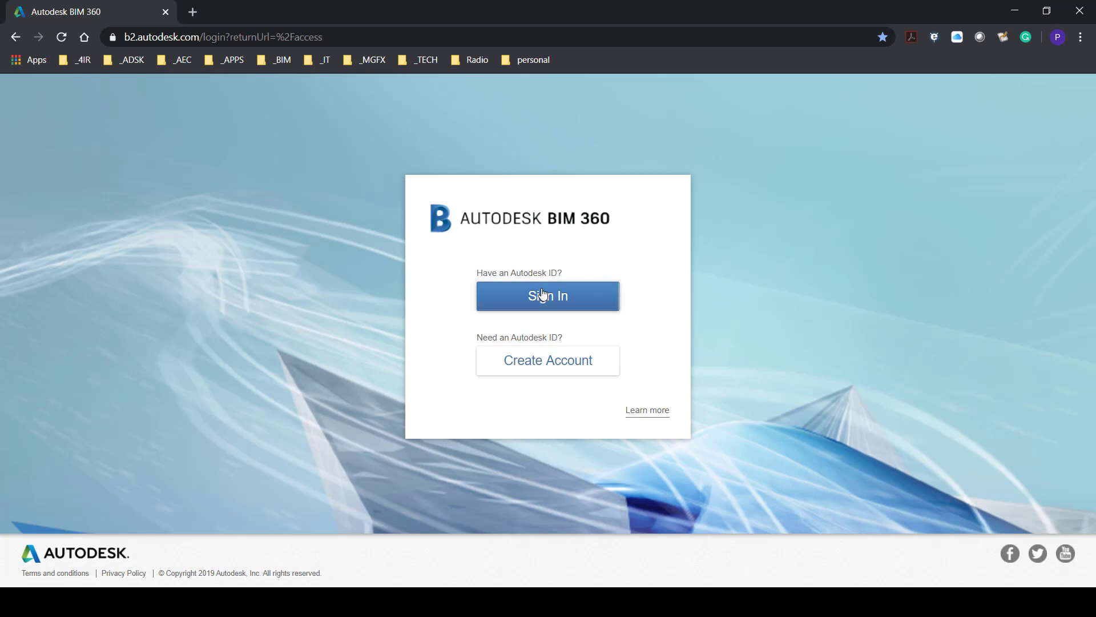
Step: Sign in with the Autodesk ID account e-mail and password
click(542, 296)
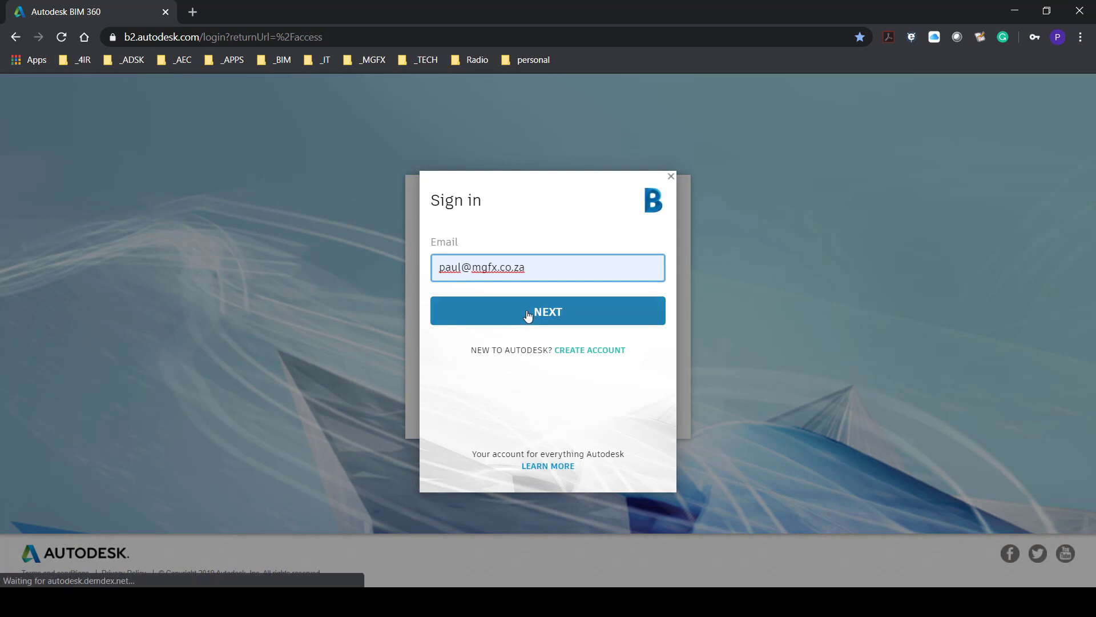
click(527, 313)
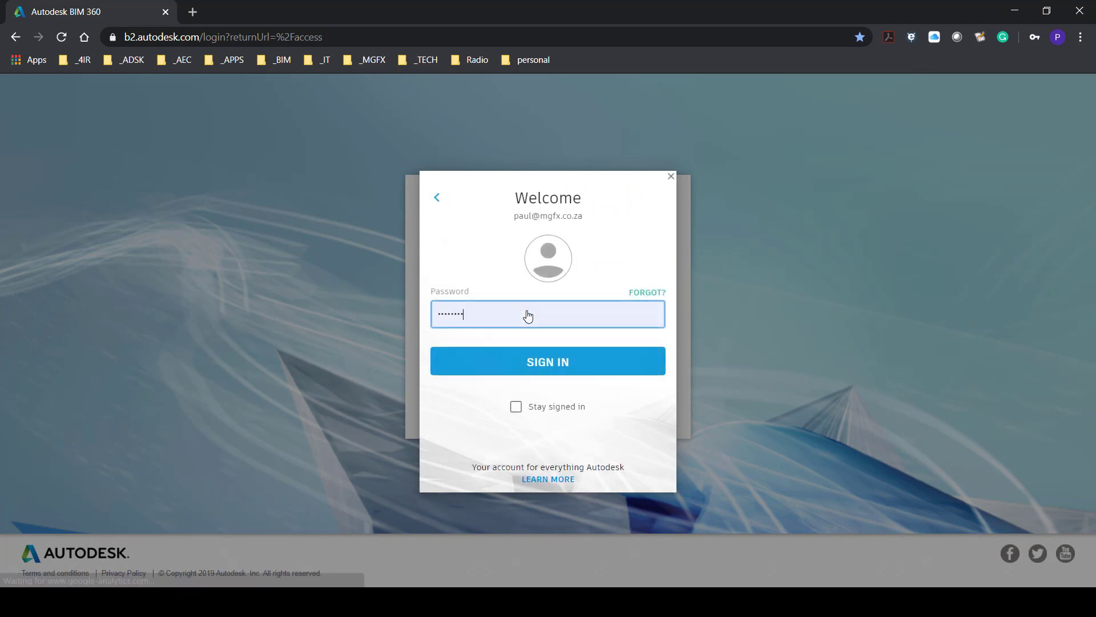
click(534, 362)
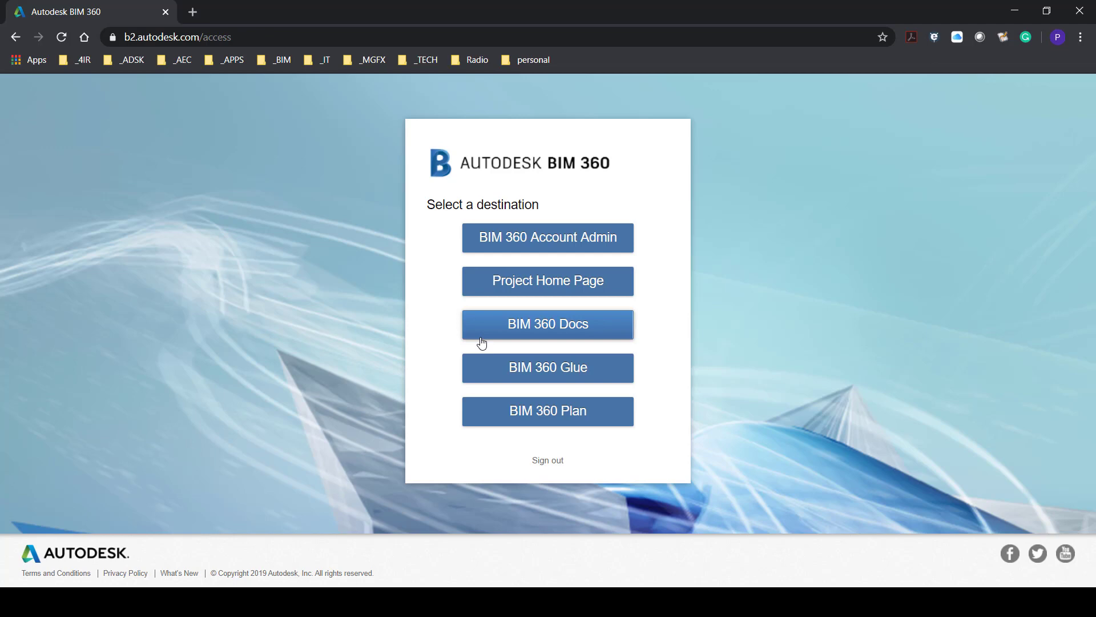
Step: Choose BIM 360 Docs to open the NEW_GEN_AEC_UK_2021_01 Plans folder
click(568, 418)
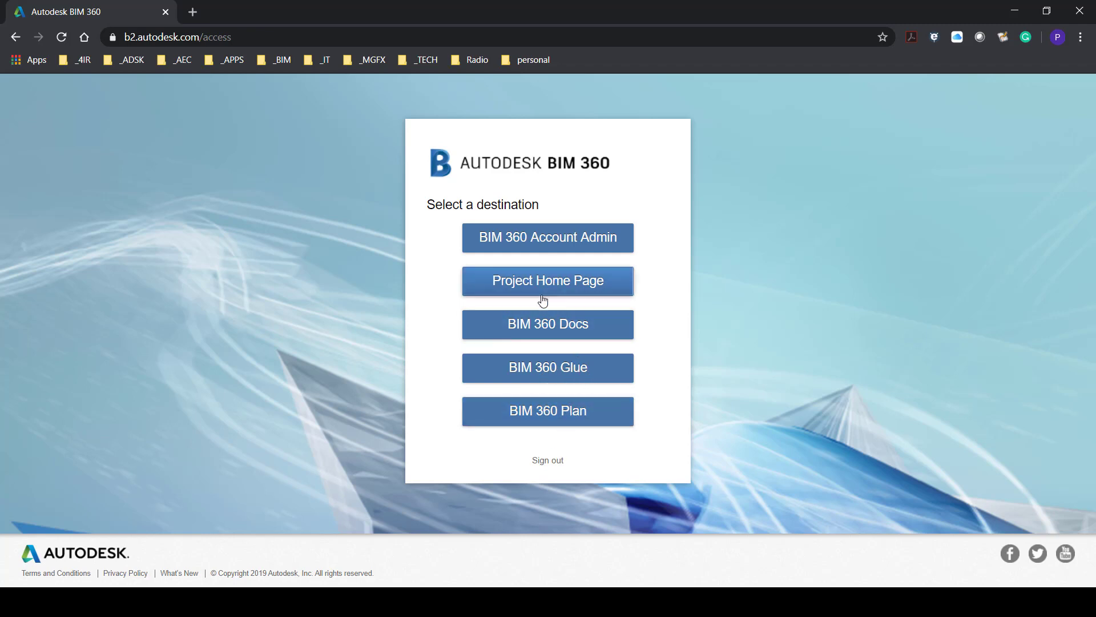
click(543, 329)
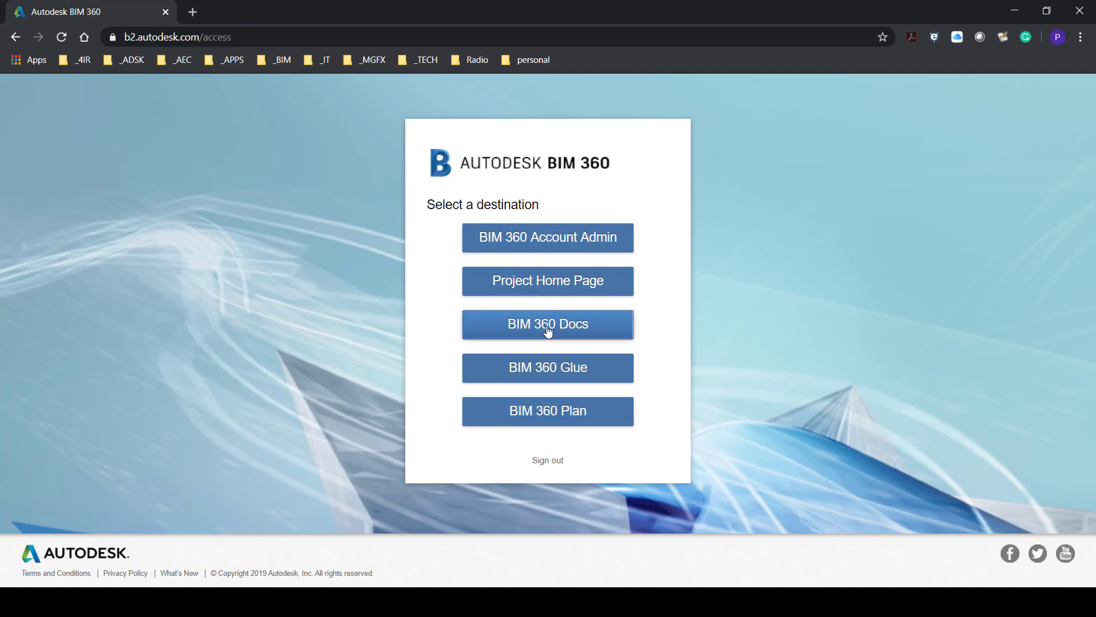
click(548, 330)
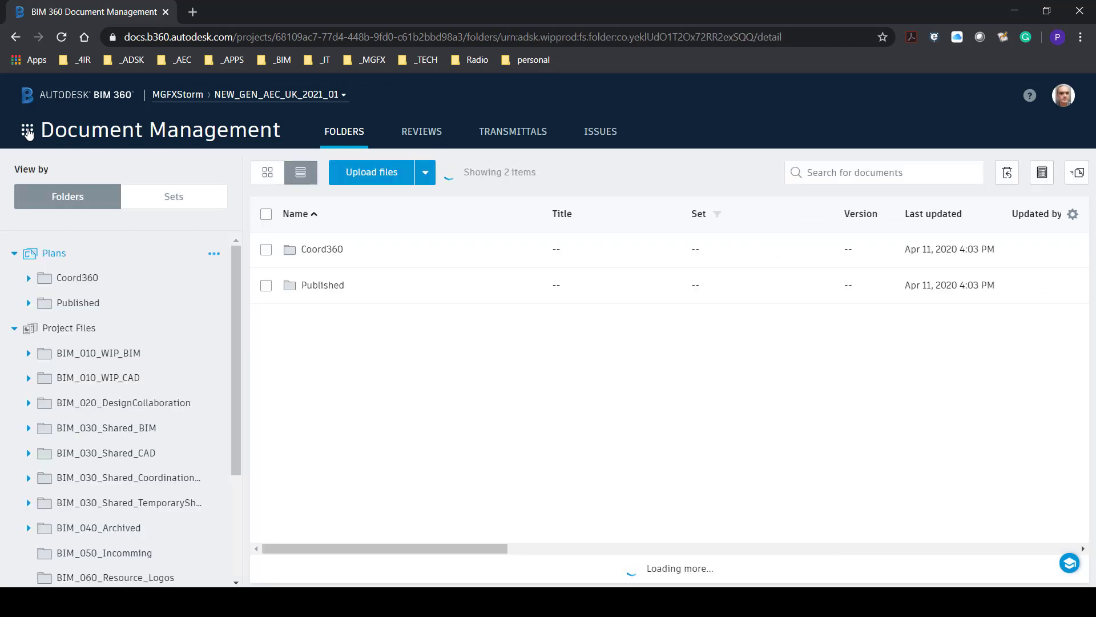
Step: Switch to Project Admin and inspect members' access in the Plan column of the Members tab
click(28, 132)
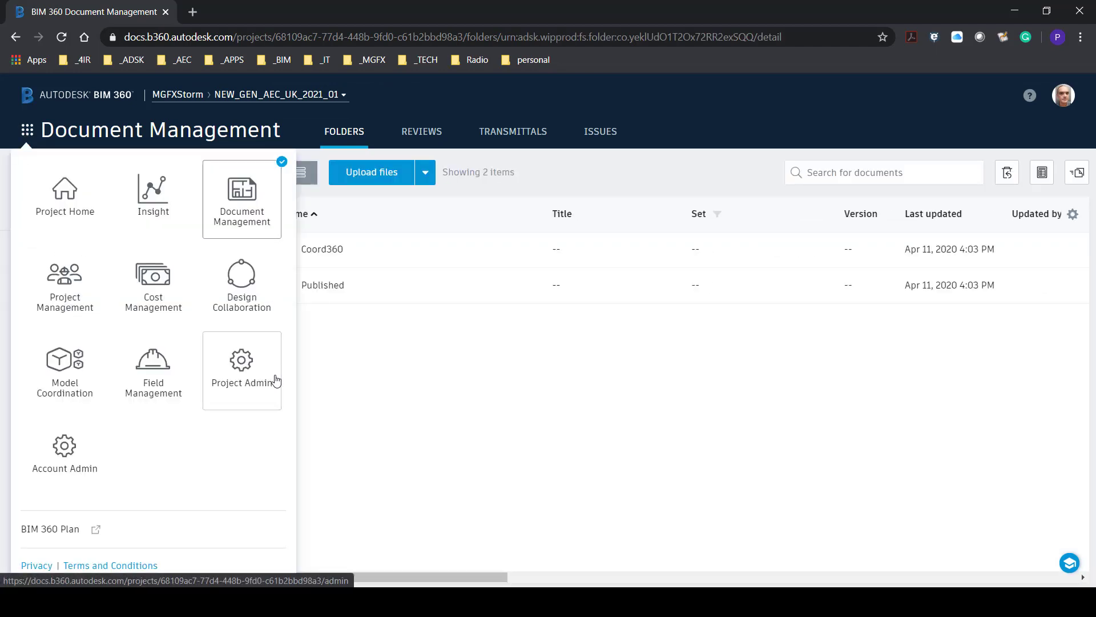
click(246, 375)
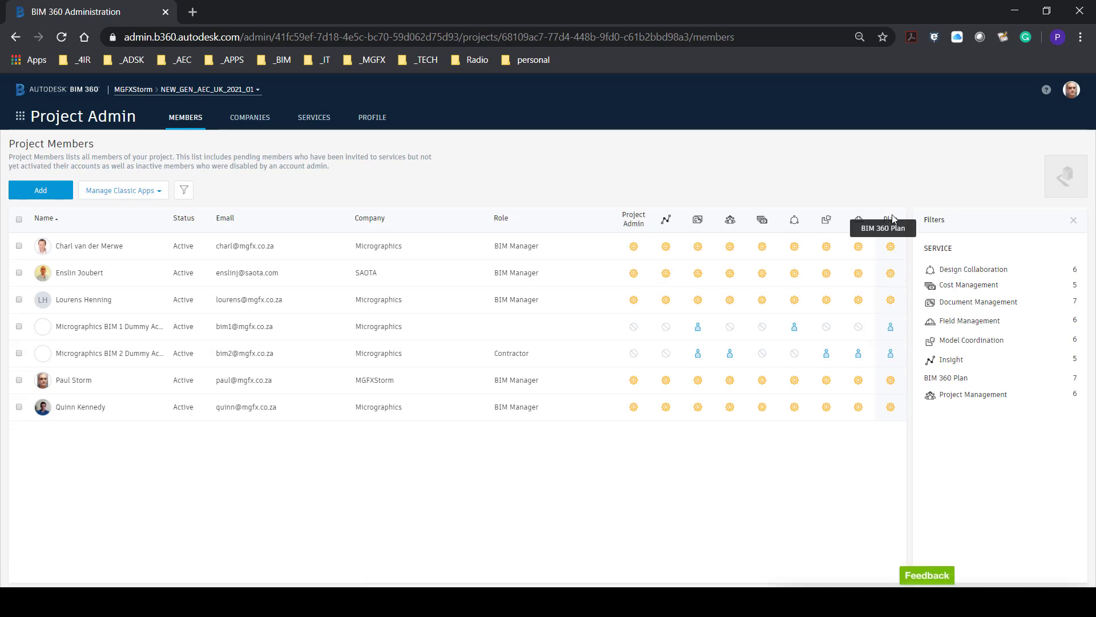
click(890, 248)
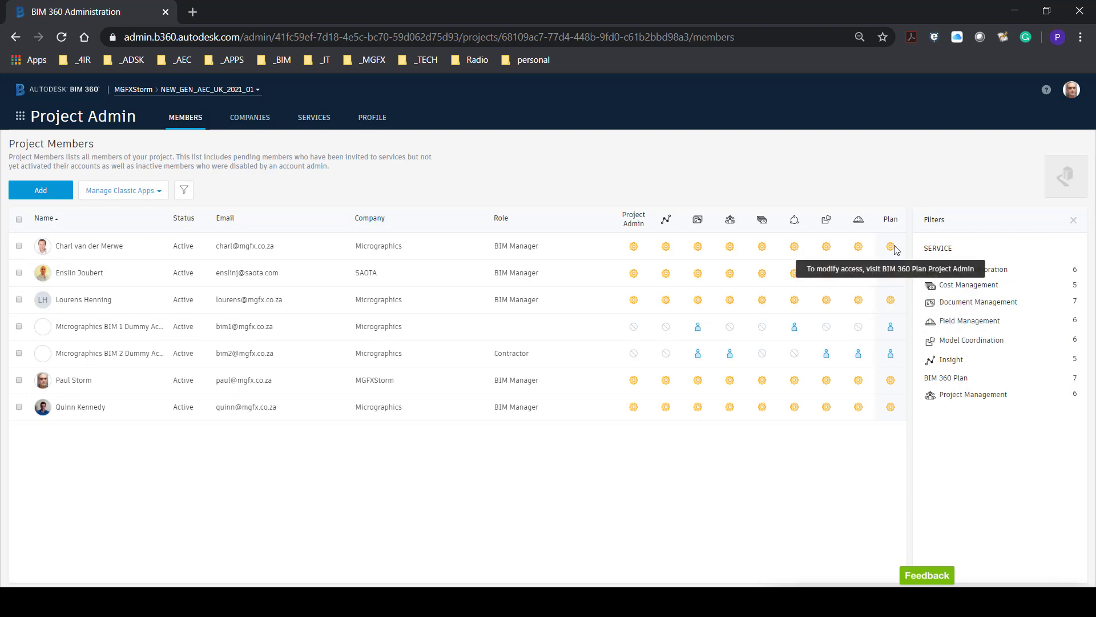
click(890, 246)
click(891, 246)
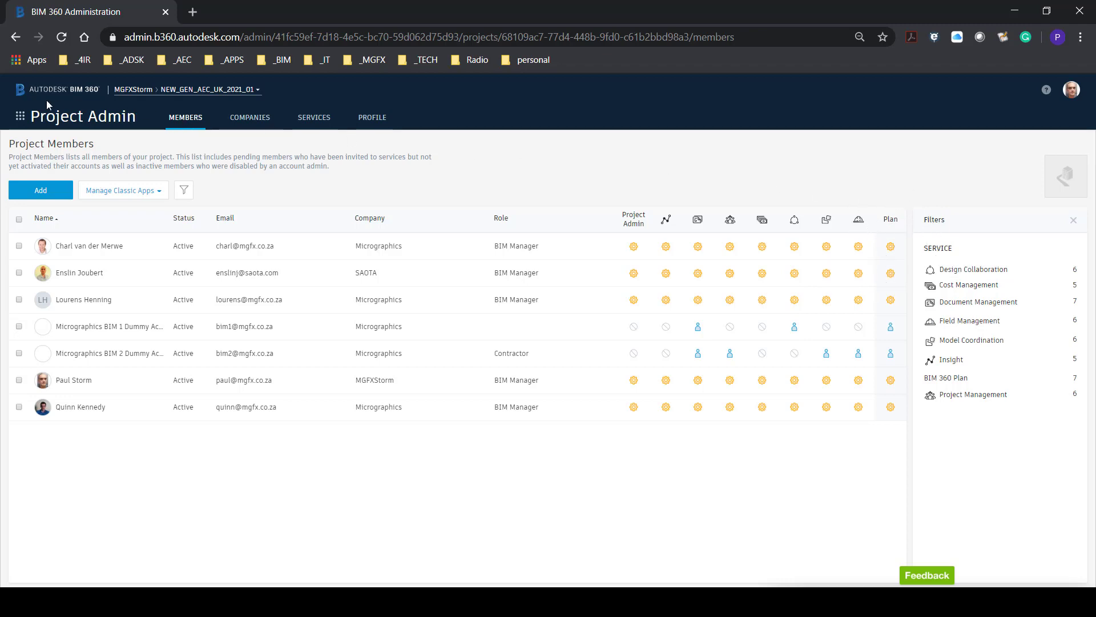
Step: Launch BIM 360 Plan from the module list and show the profile menu
click(21, 119)
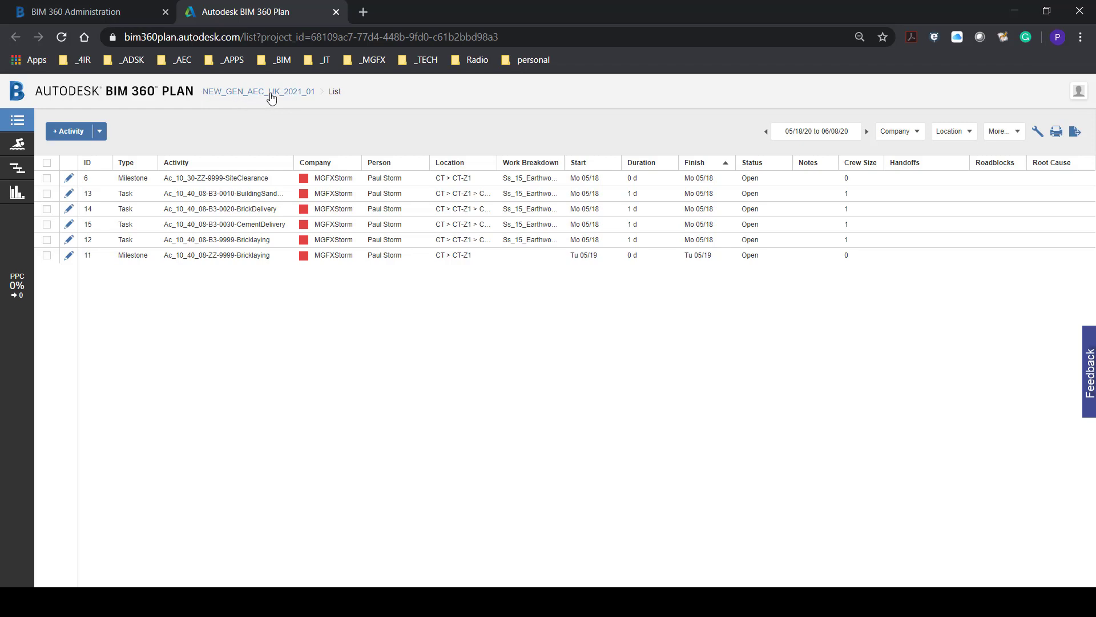
click(1079, 92)
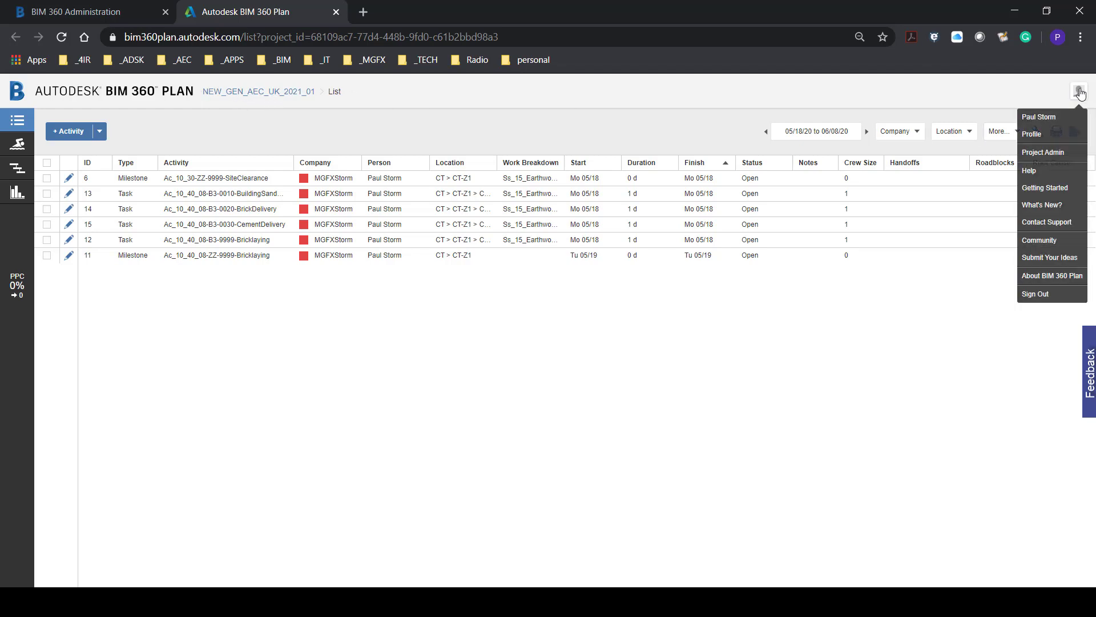
Step: In Plan's Project Admin, set the Commitment Tracking PPC Target to 0%
click(1053, 155)
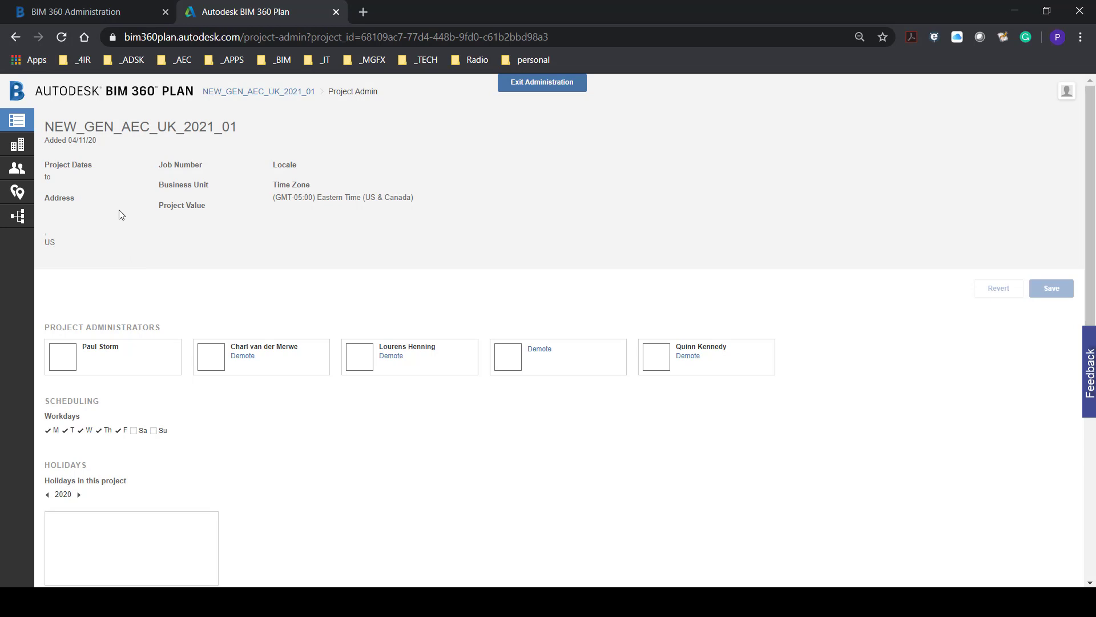
scroll(121, 215, down, 5)
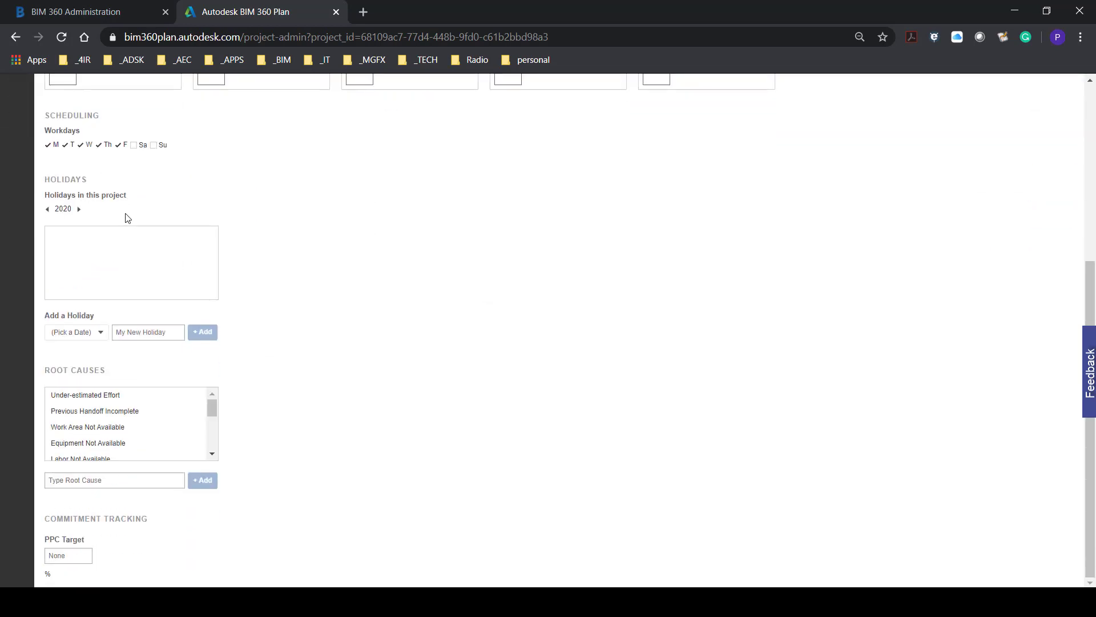
scroll(127, 218, up, 1)
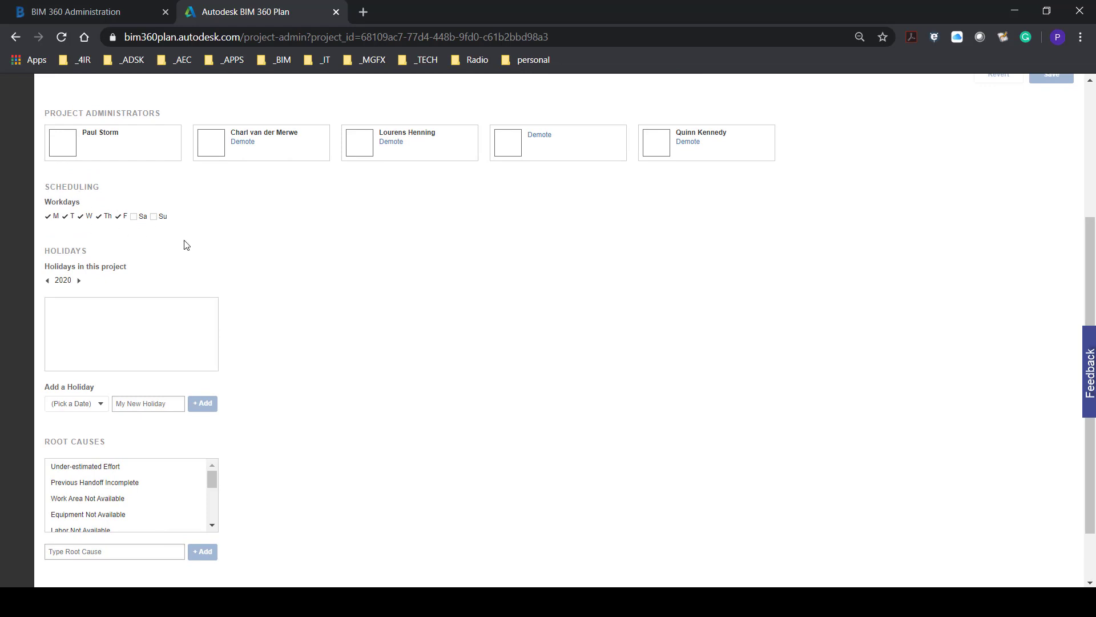
scroll(186, 245, down, 1)
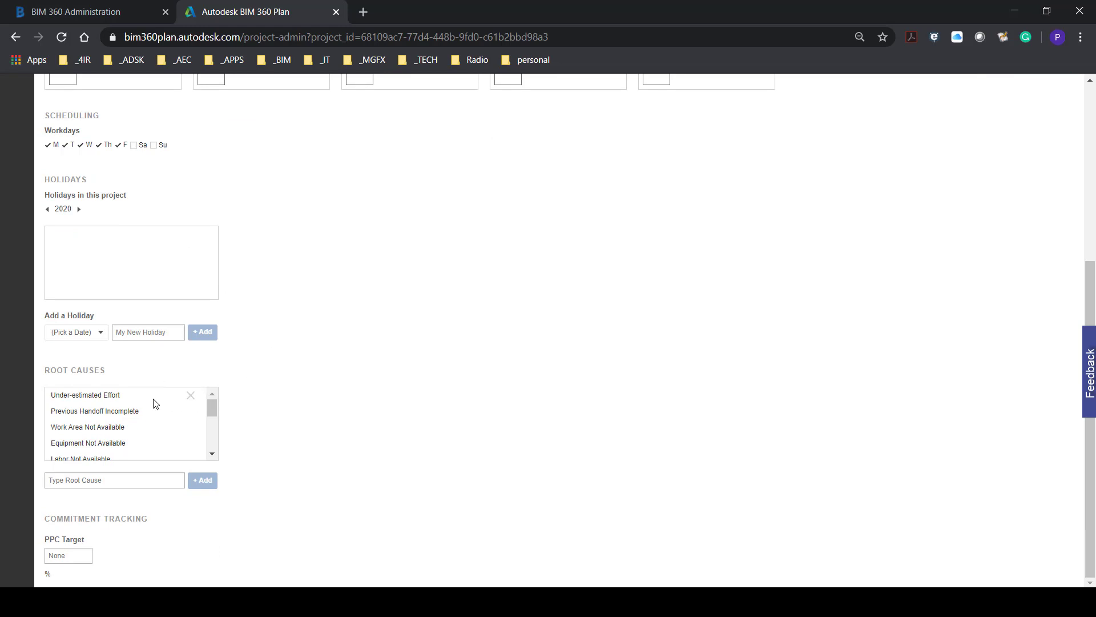
scroll(153, 404, down, 3)
scroll(153, 404, up, 5)
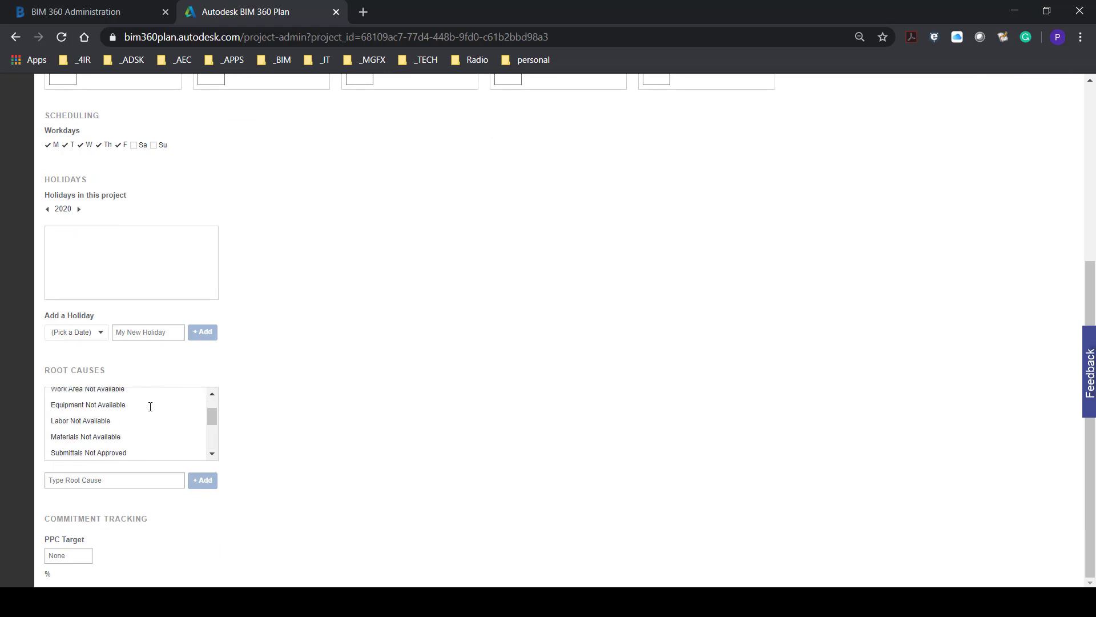
scroll(151, 407, down, 5)
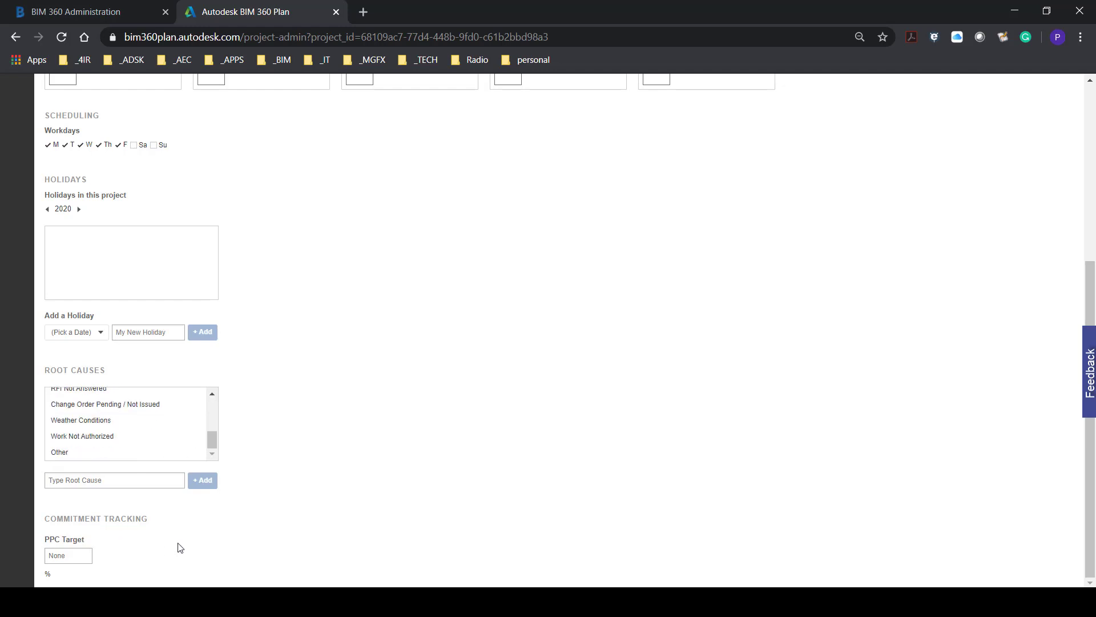
click(85, 554)
click(122, 530)
scroll(212, 179, up, 5)
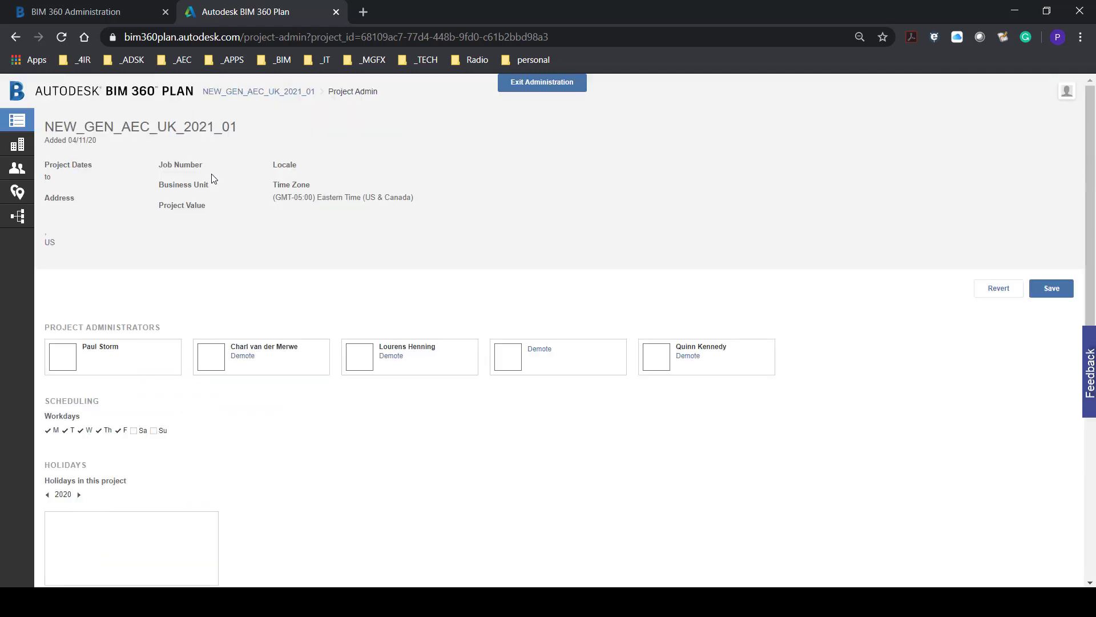
Step: Leave the settings page without saving and go to the project Members list
click(22, 151)
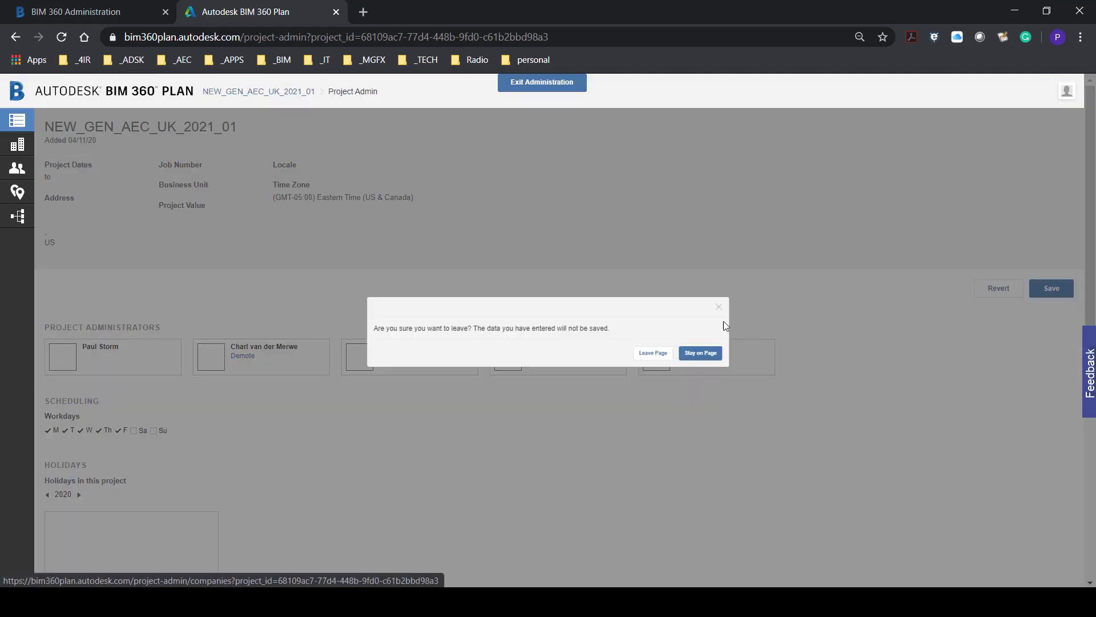
click(653, 353)
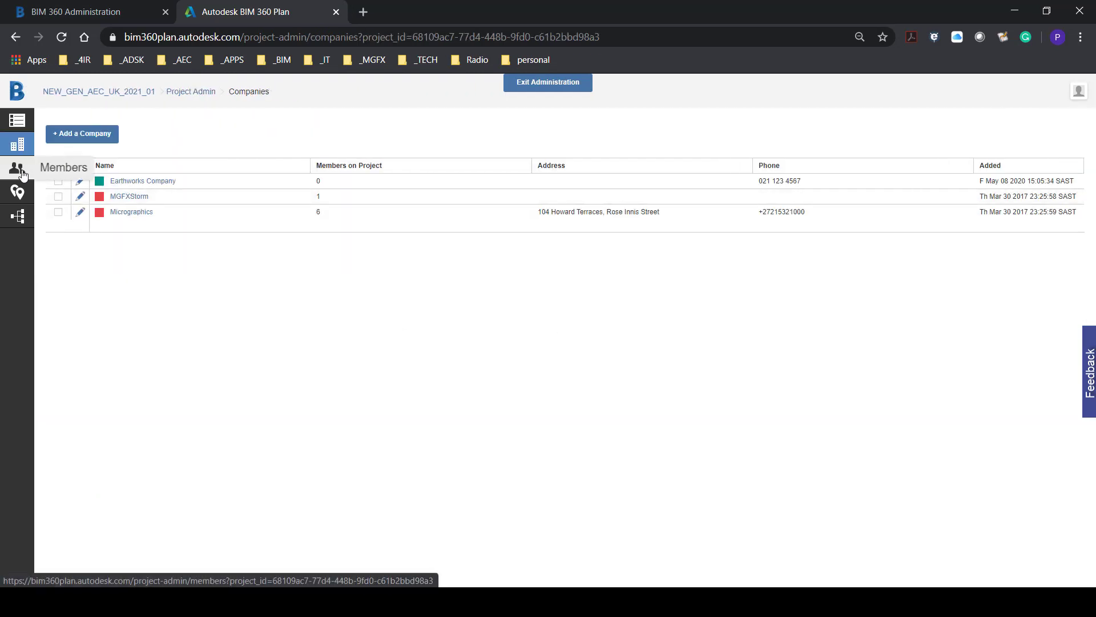
click(17, 168)
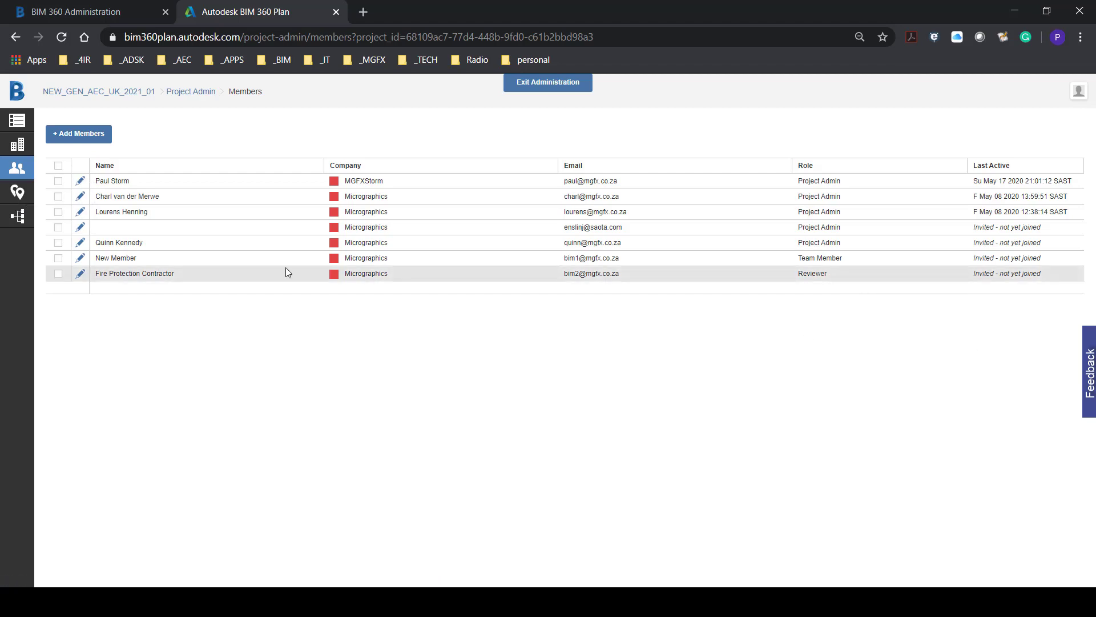
Step: Review the contractor member's roles, keeping Reviewer, and close without changes
click(79, 274)
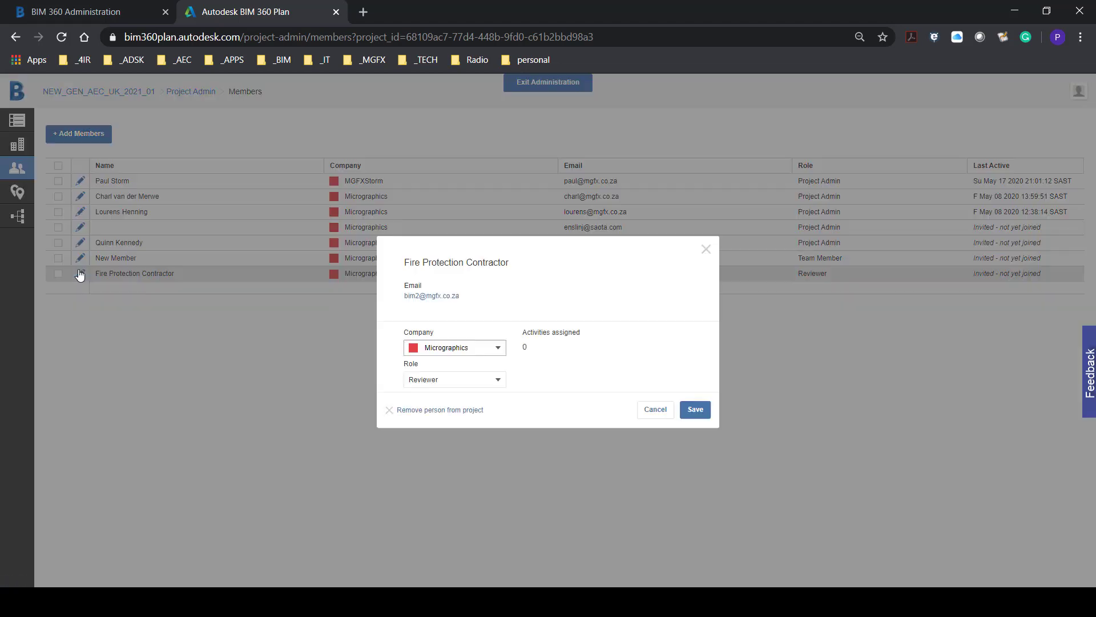
click(495, 380)
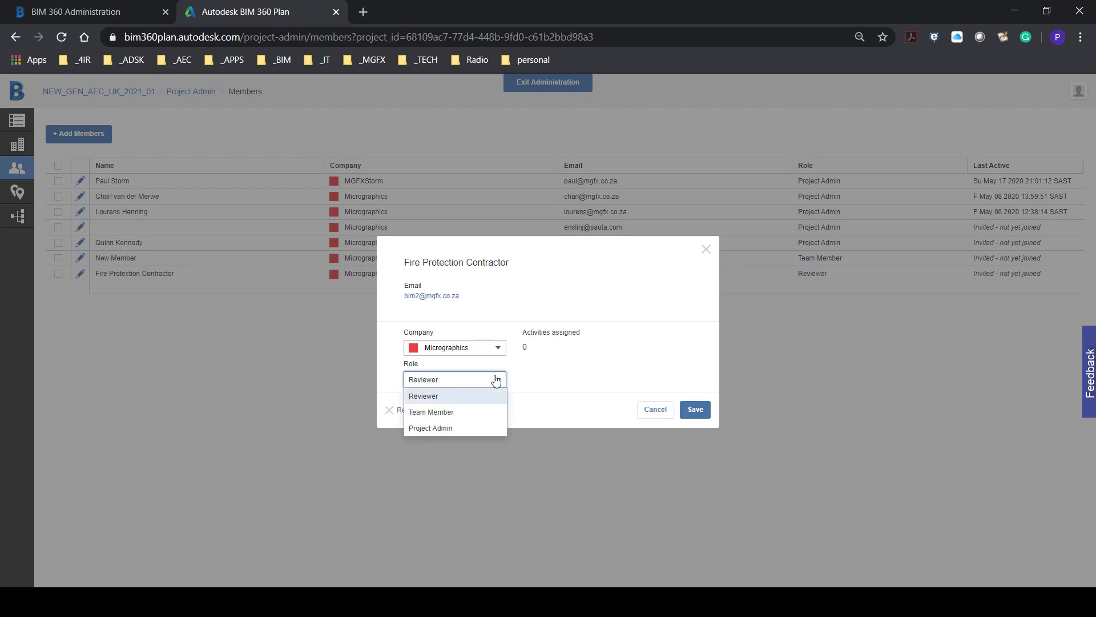
click(570, 377)
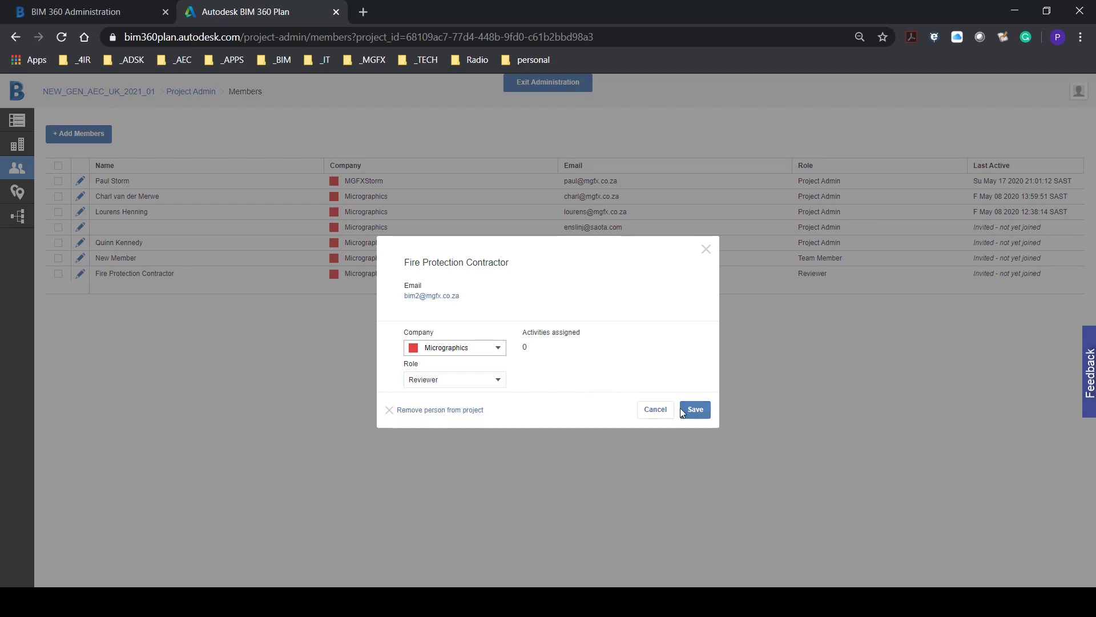
click(655, 410)
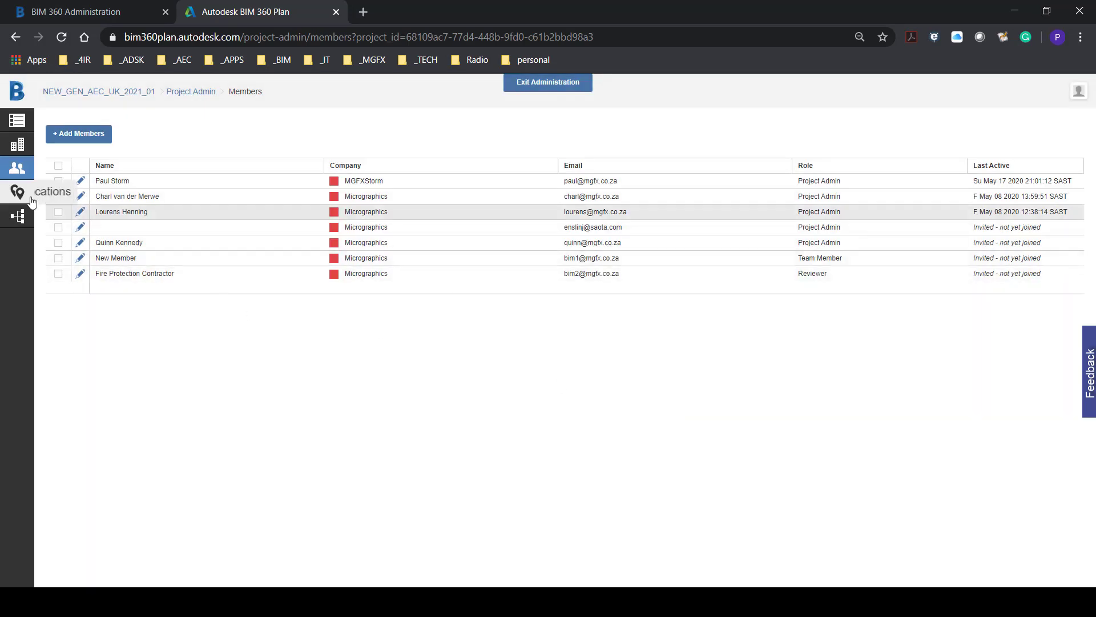
Step: Check the Z1 locations tree, then view the WBS with its Ss_15_EarthworksSystems branch
click(22, 196)
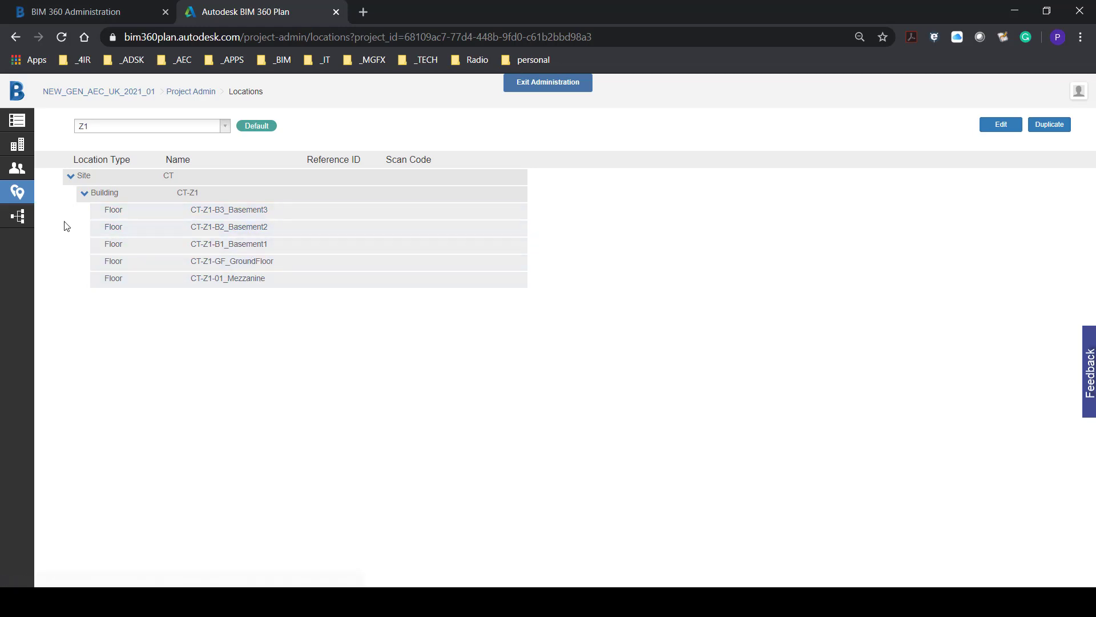
click(17, 219)
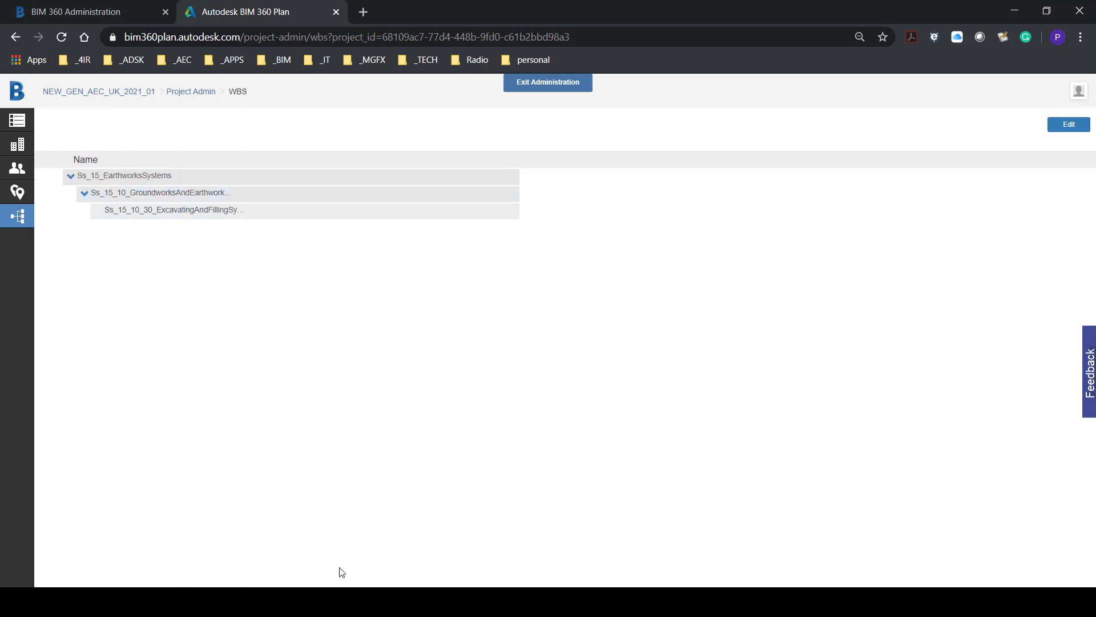
Step: Add top-level WBS item Ss_25-WallAndBarrierSystems, pasting its name from WBS.txt
key(alt+Tab)
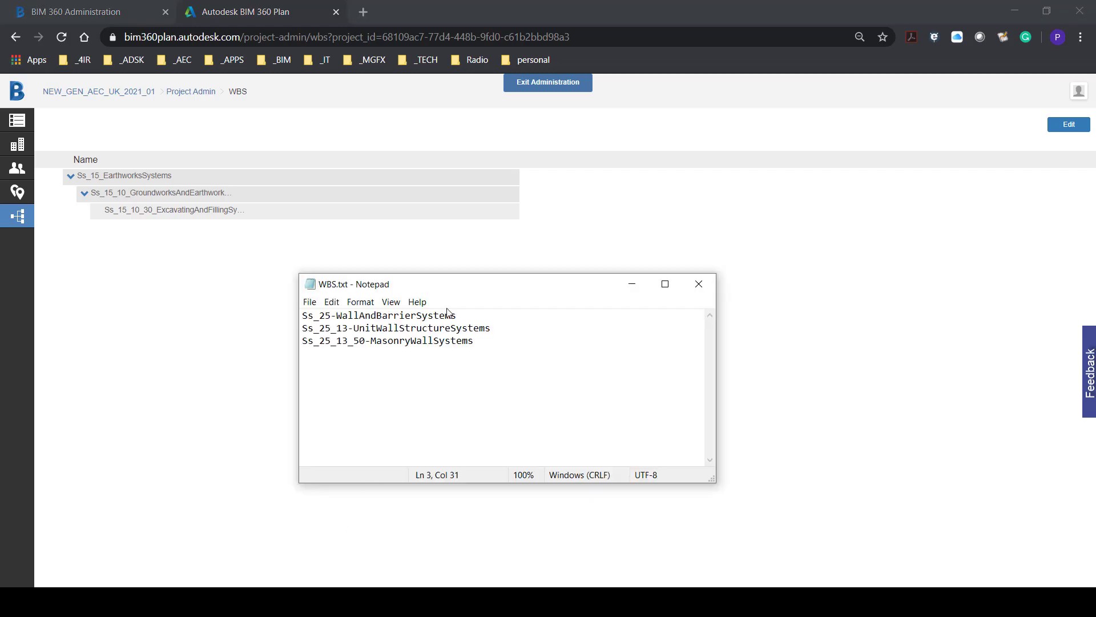
key(shift+Home)
right_click(331, 318)
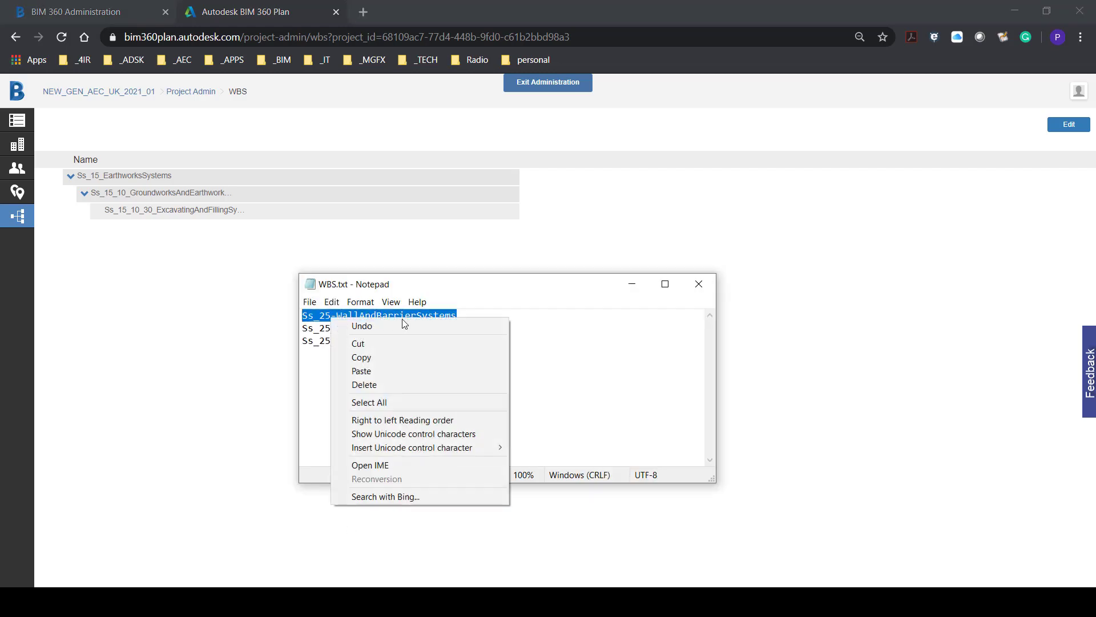
click(371, 361)
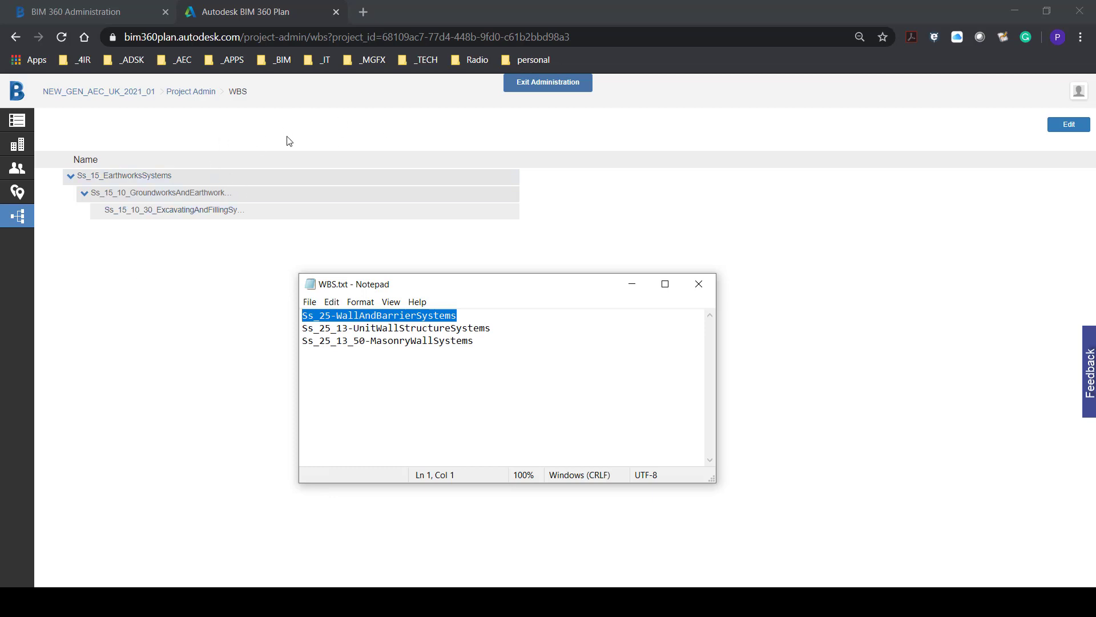
click(1068, 124)
click(124, 250)
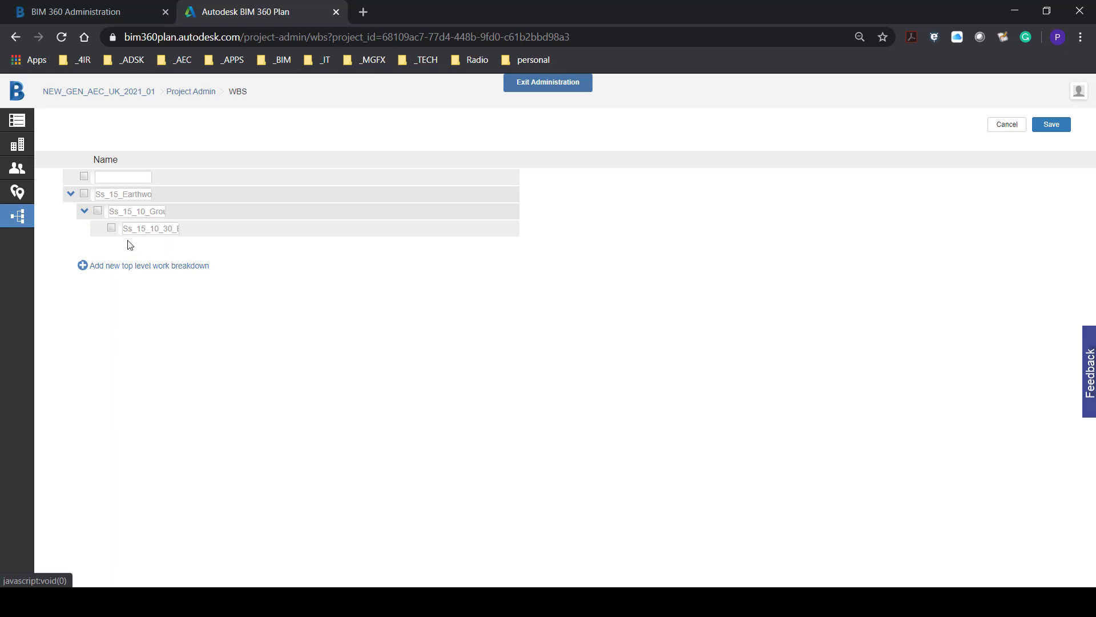
right_click(107, 177)
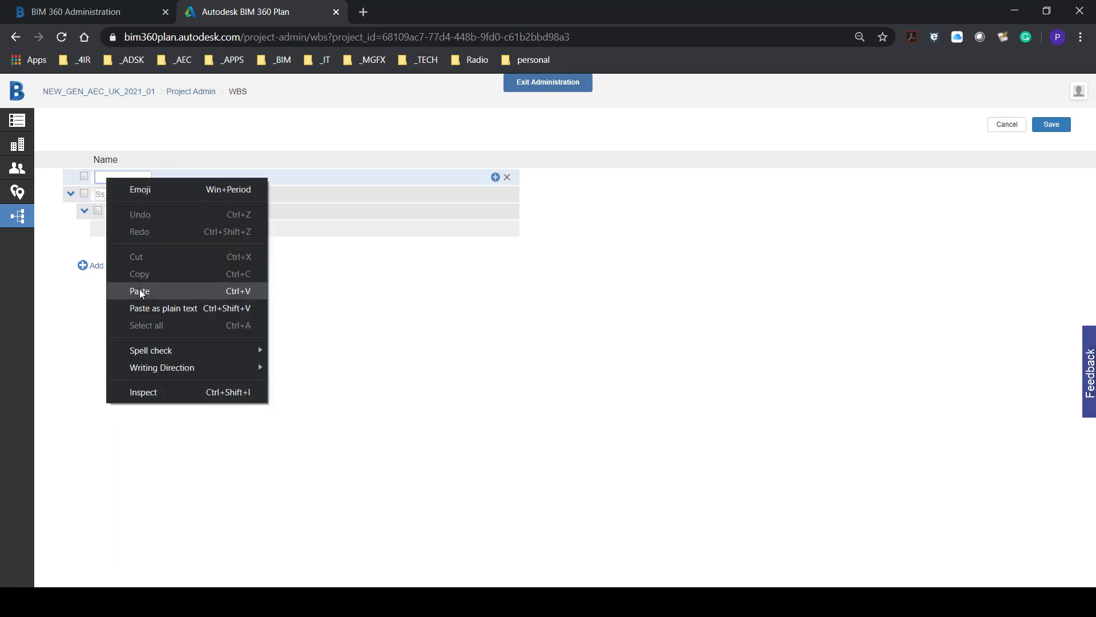
click(139, 290)
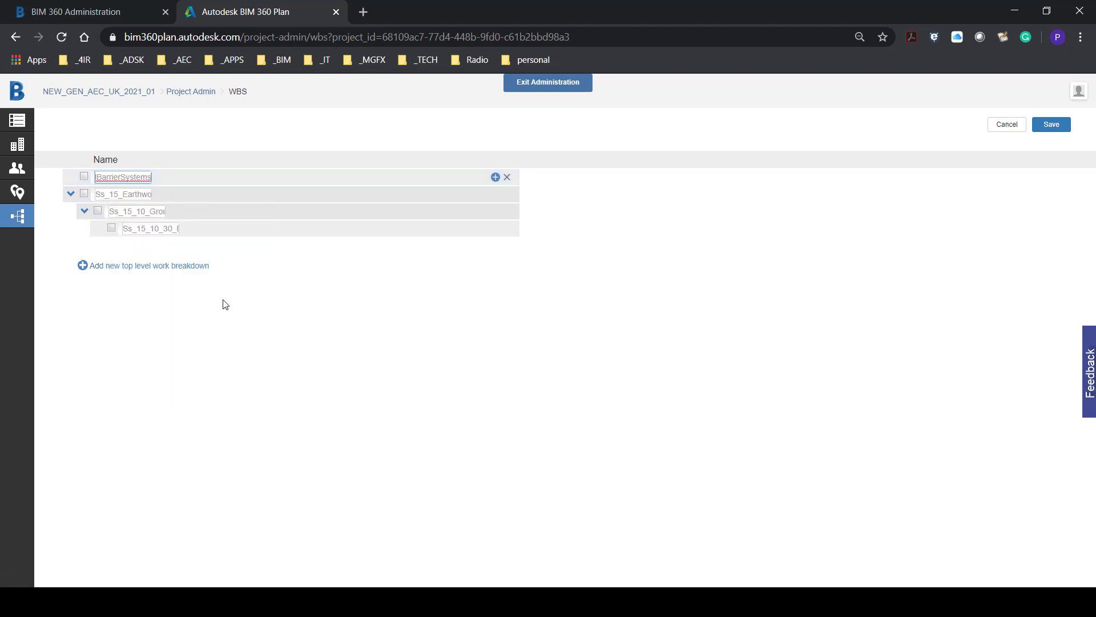
click(237, 343)
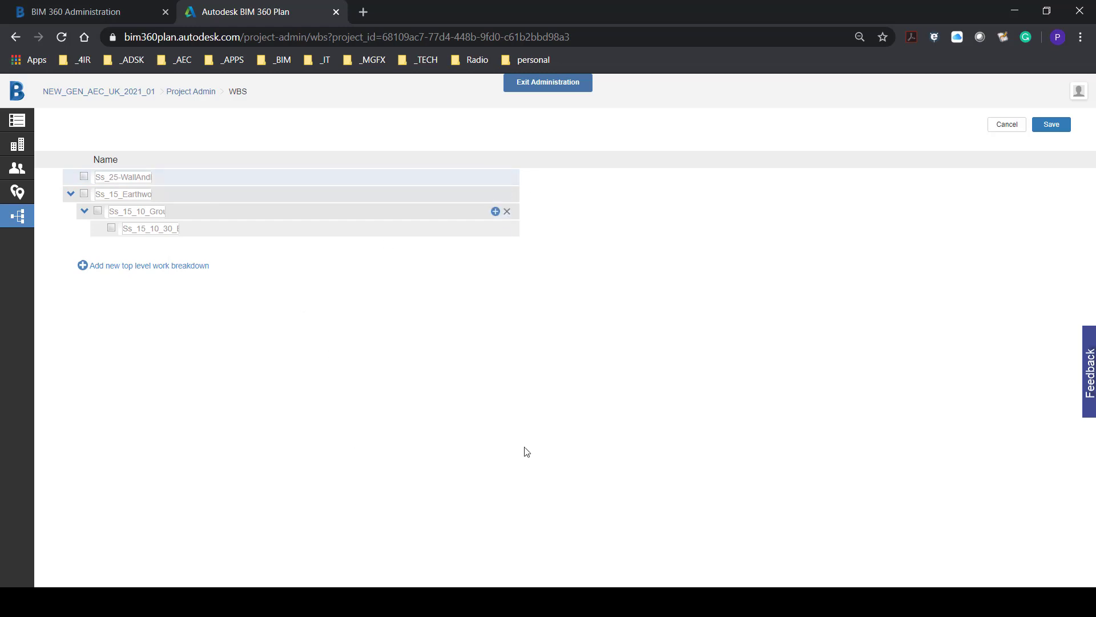
Step: Add child Ss_25_13-UnitWallStructureSystems under Ss_25-WallAndBarrierSystems
click(319, 599)
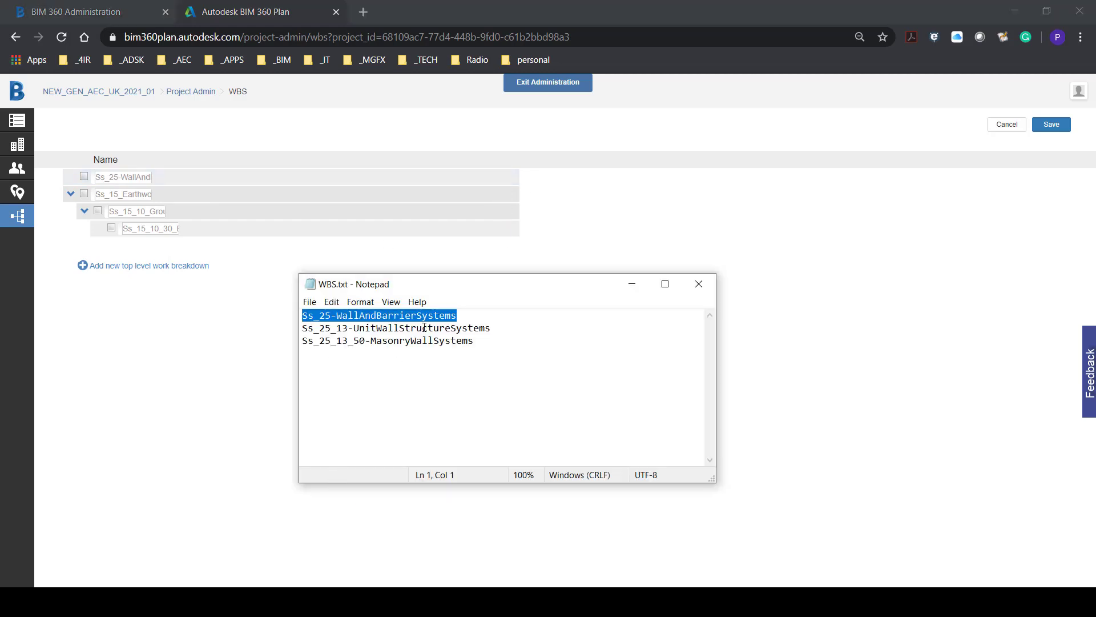
drag(501, 329, 302, 329)
right_click(337, 329)
click(381, 370)
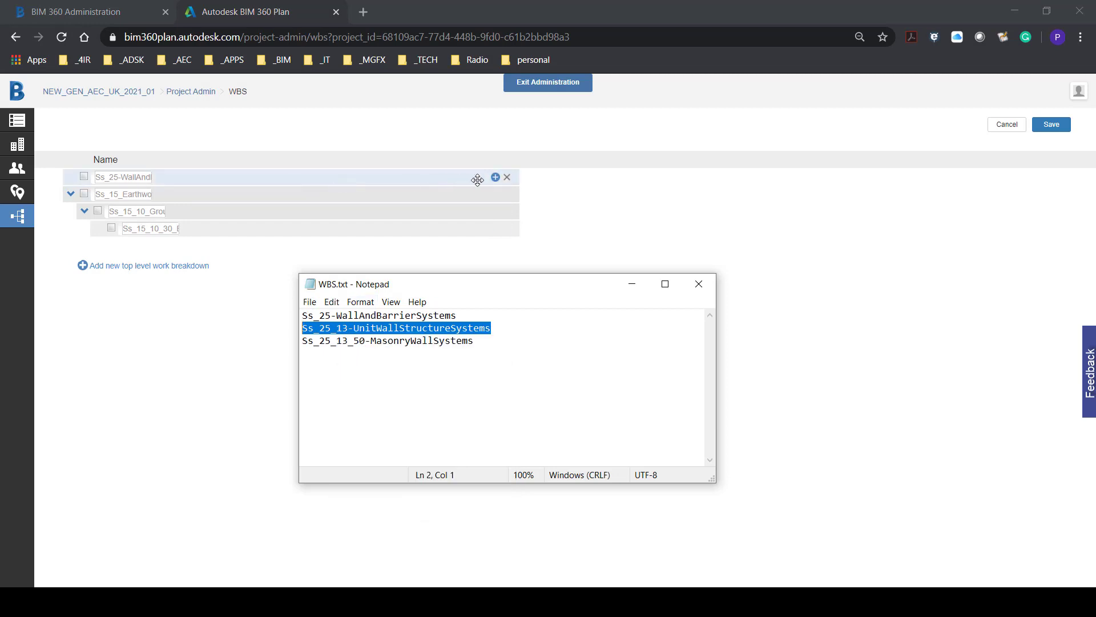
click(496, 178)
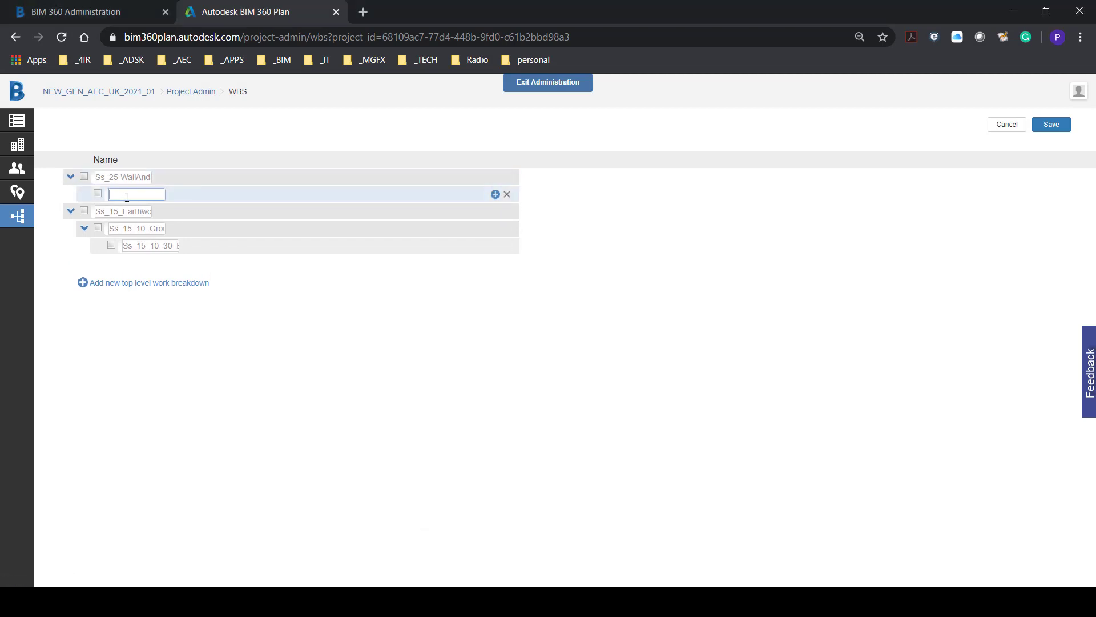
right_click(127, 195)
click(161, 309)
Step: Add child Ss_25_13_50-MasonryWallSystems under Ss_25_13-UnitWallStructureSystems
key(alt+Tab)
drag(475, 341, 302, 341)
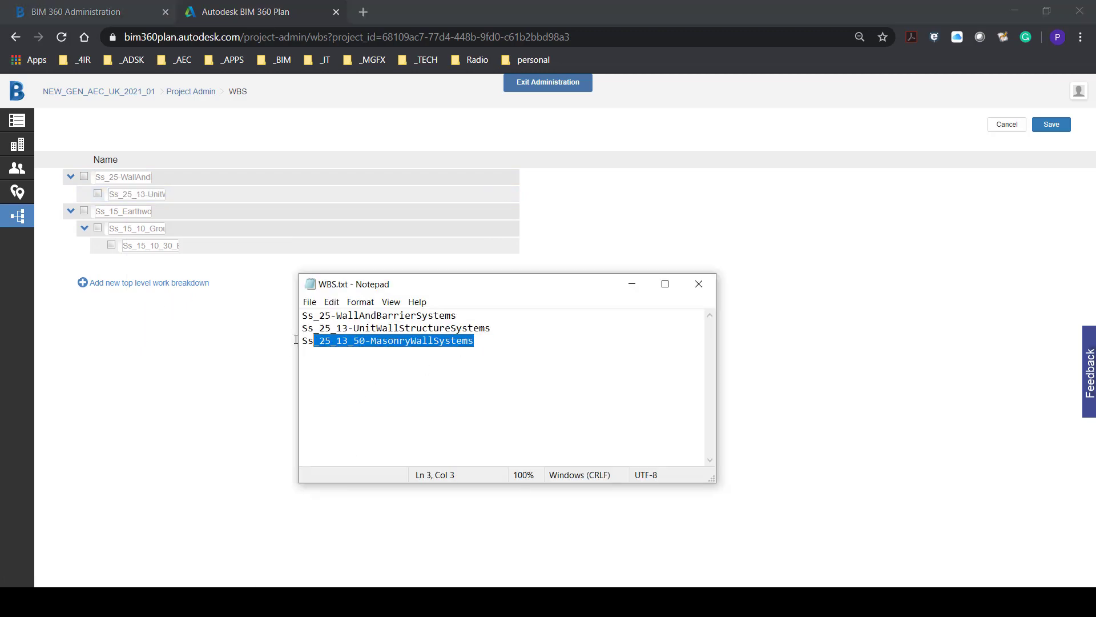
right_click(338, 341)
click(386, 383)
click(495, 194)
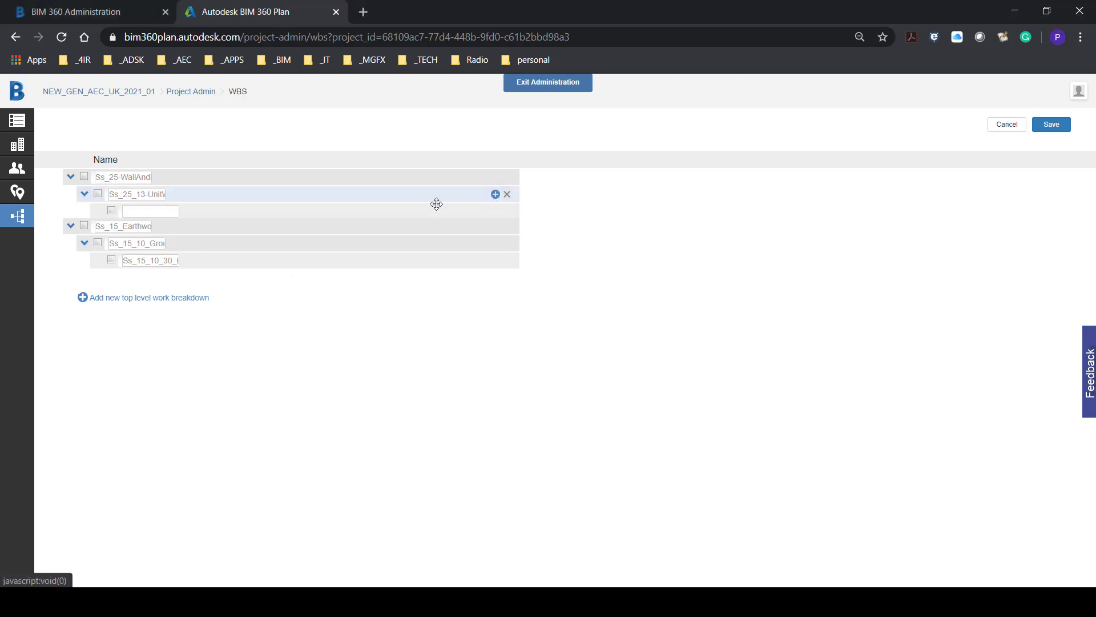
right_click(149, 209)
click(194, 323)
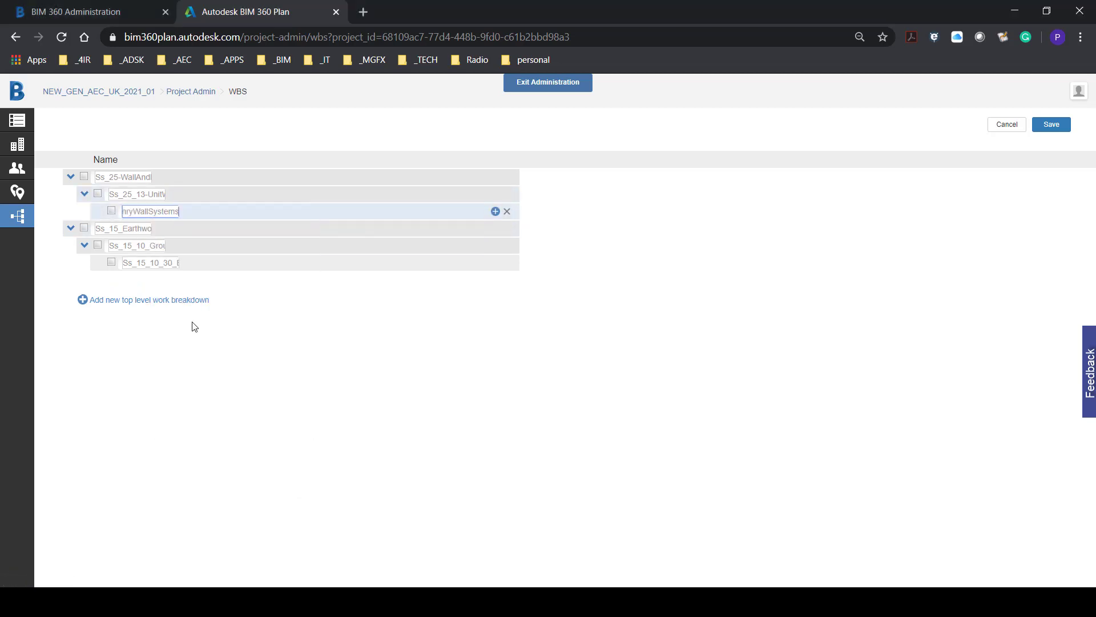
click(216, 341)
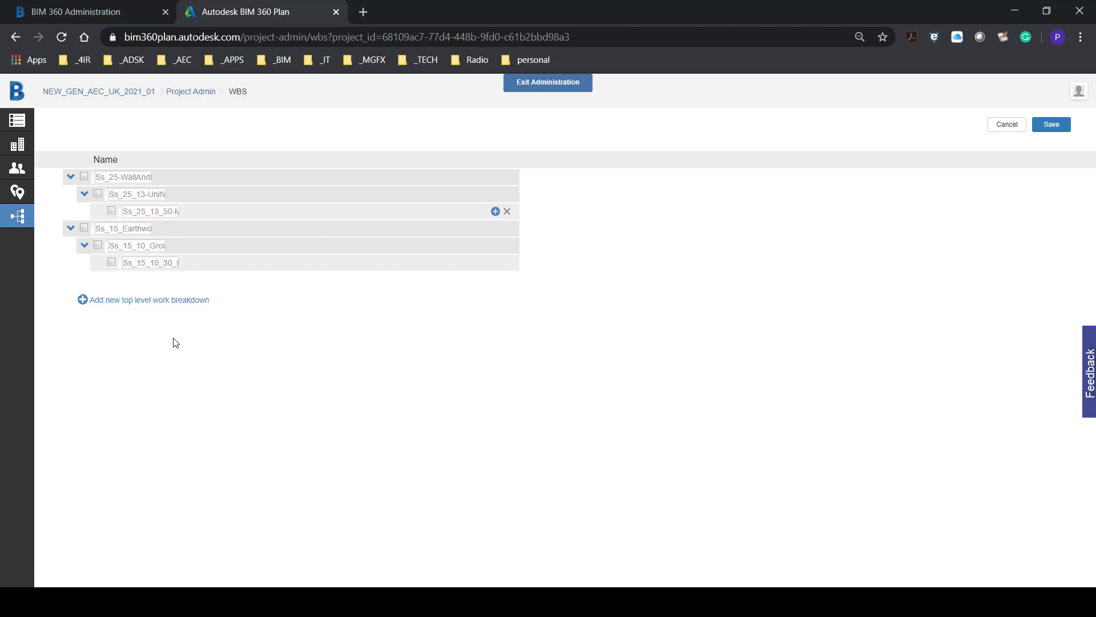
Step: Save the new branch, then move Ss_25-WallAndBarrierSystems below Ss_15_EarthworksSystems
click(1049, 125)
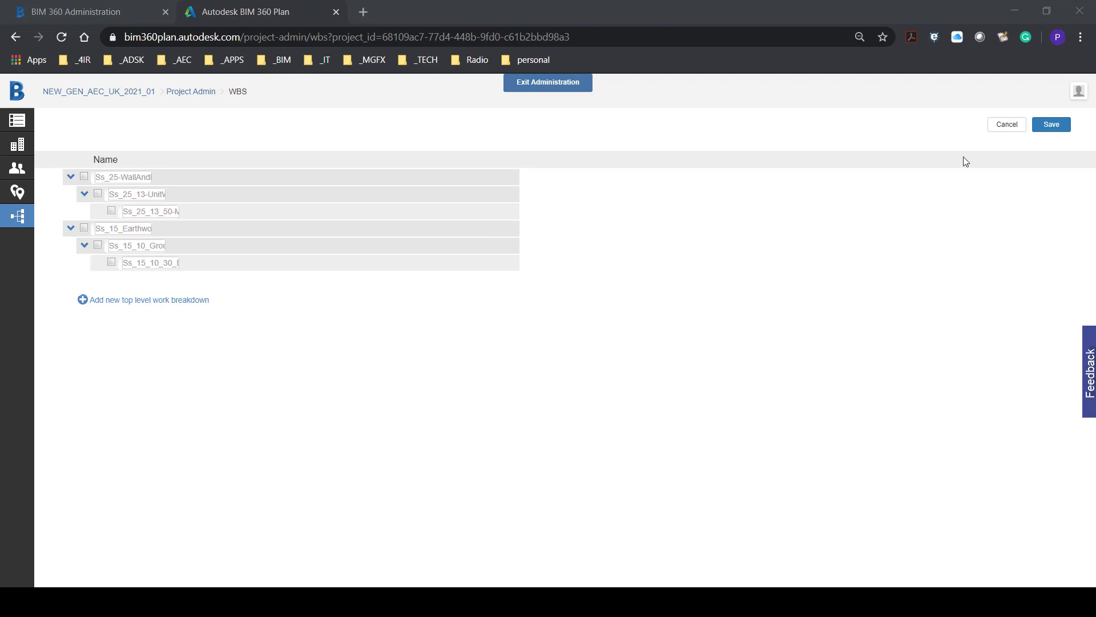
click(71, 177)
click(69, 194)
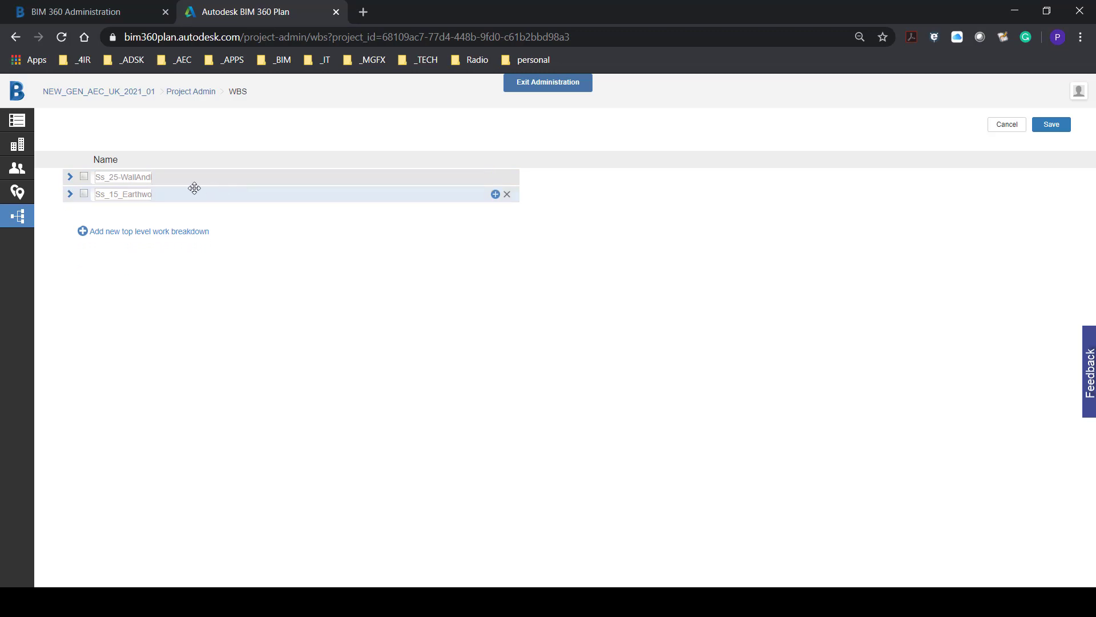
mouse_move(181, 175)
mouse_down()
mouse_move(196, 210)
mouse_move(177, 197)
mouse_up()
Step: Verify both branches' children and save the reordered WBS
click(71, 195)
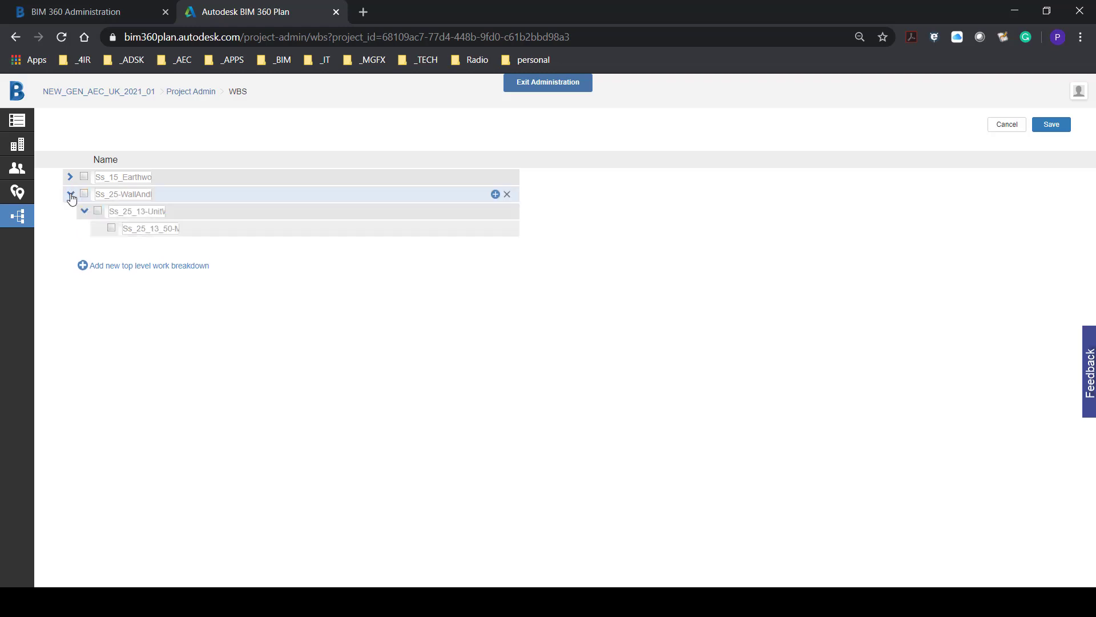
click(71, 195)
click(70, 177)
click(72, 177)
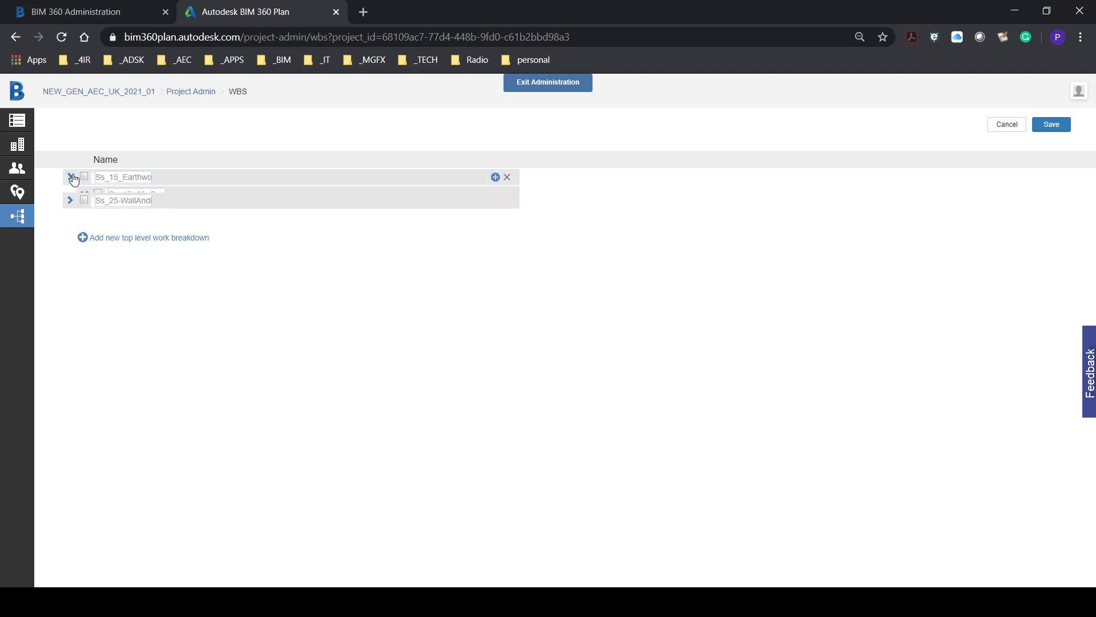
click(1055, 125)
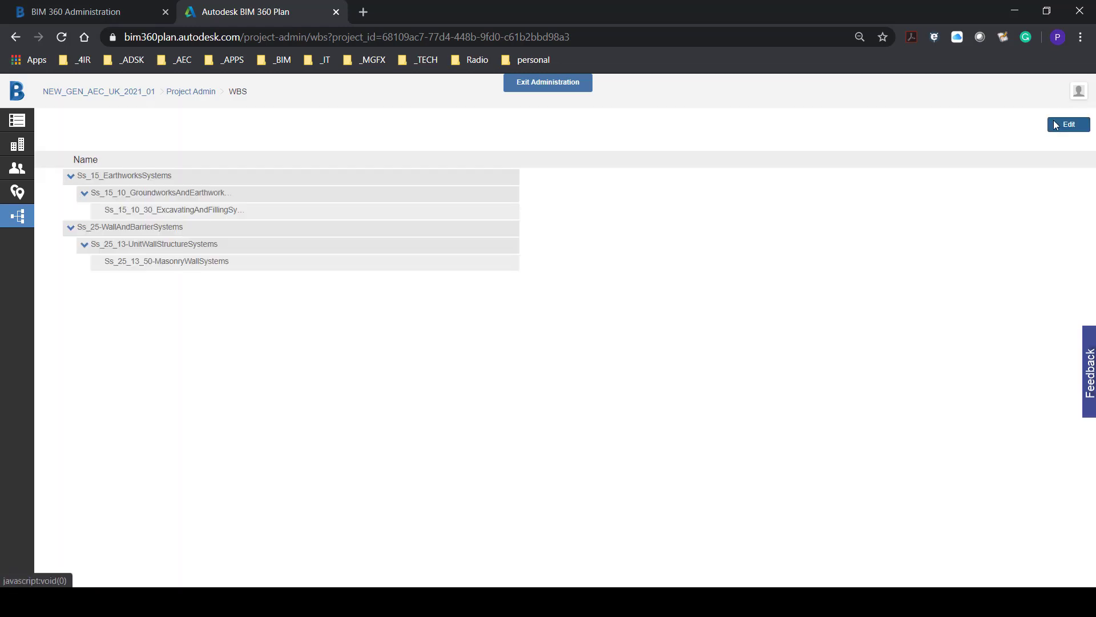
Step: Return to the activity List and widen the Activity column to show full names
click(542, 87)
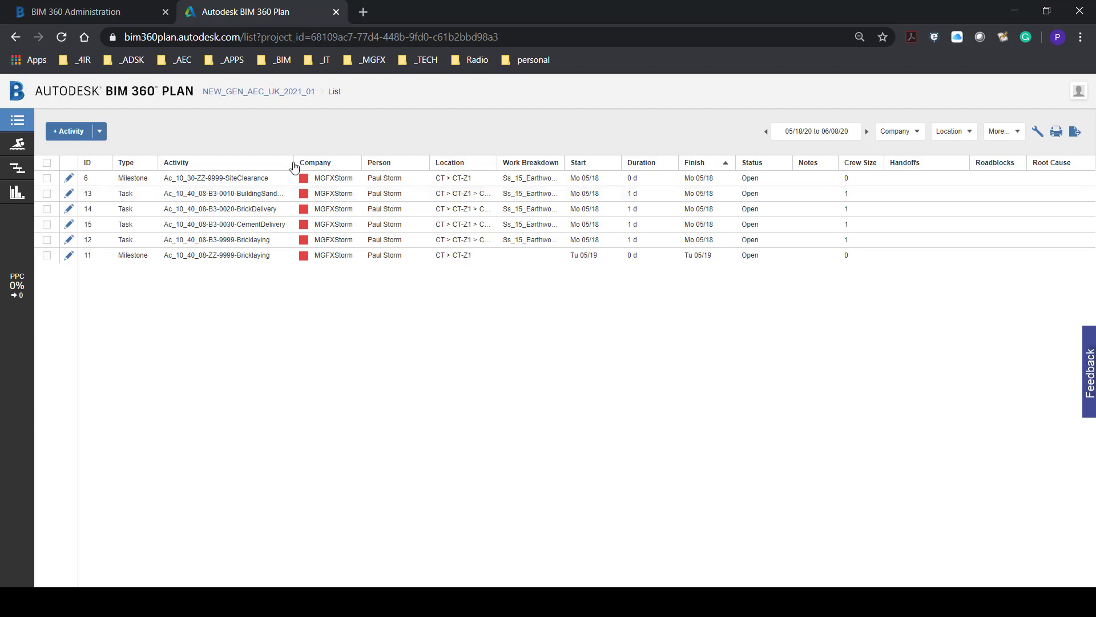
drag(295, 166, 315, 166)
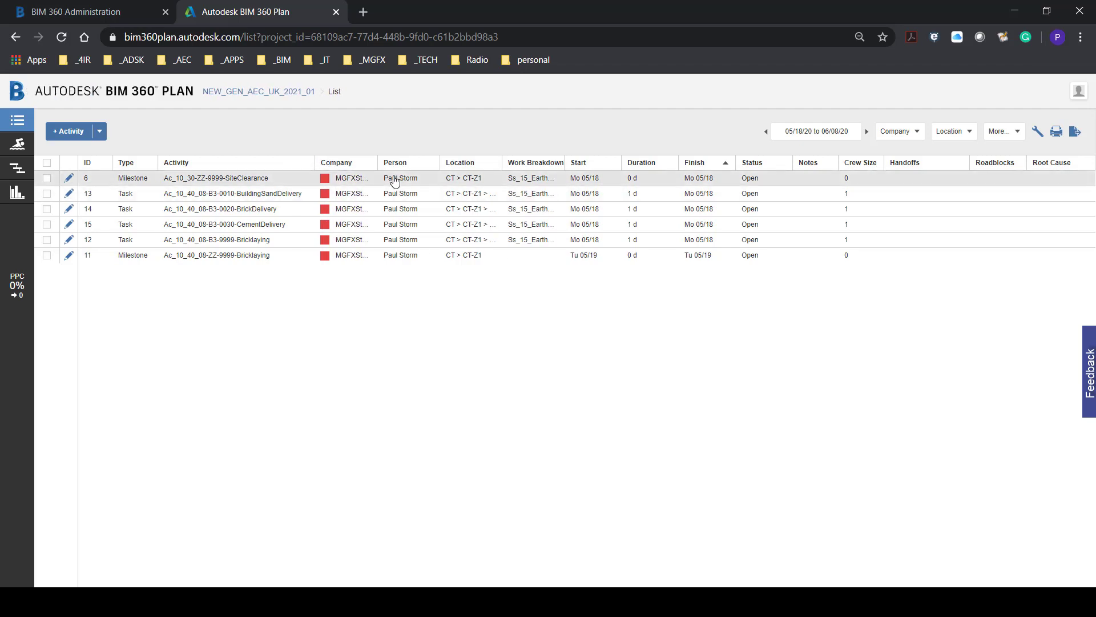
click(94, 168)
click(94, 168)
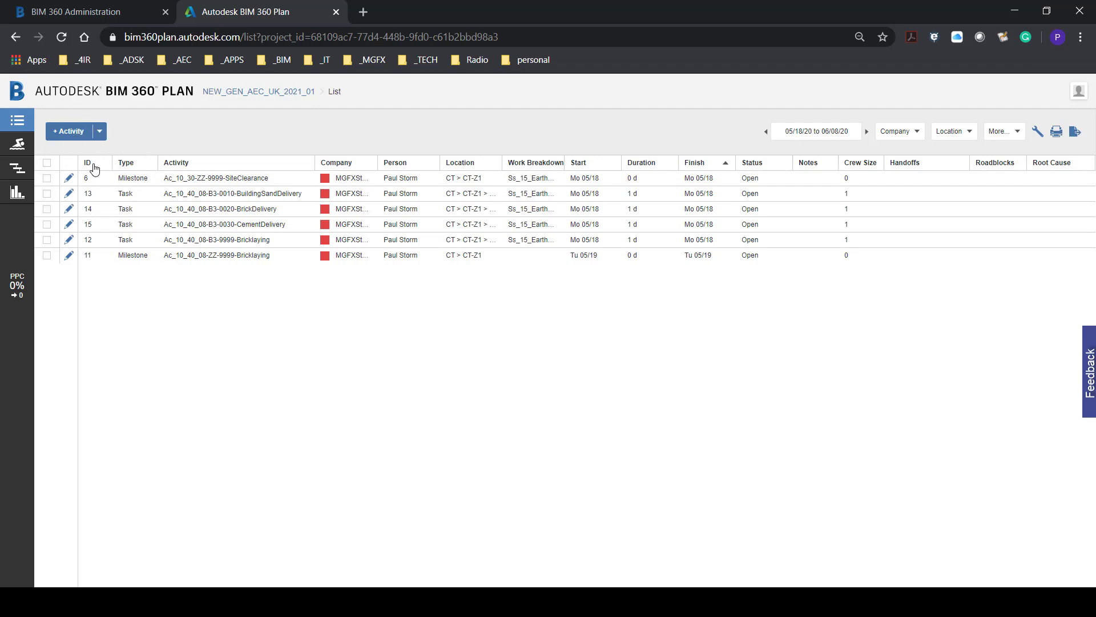
click(139, 168)
click(139, 168)
click(139, 168)
click(139, 168)
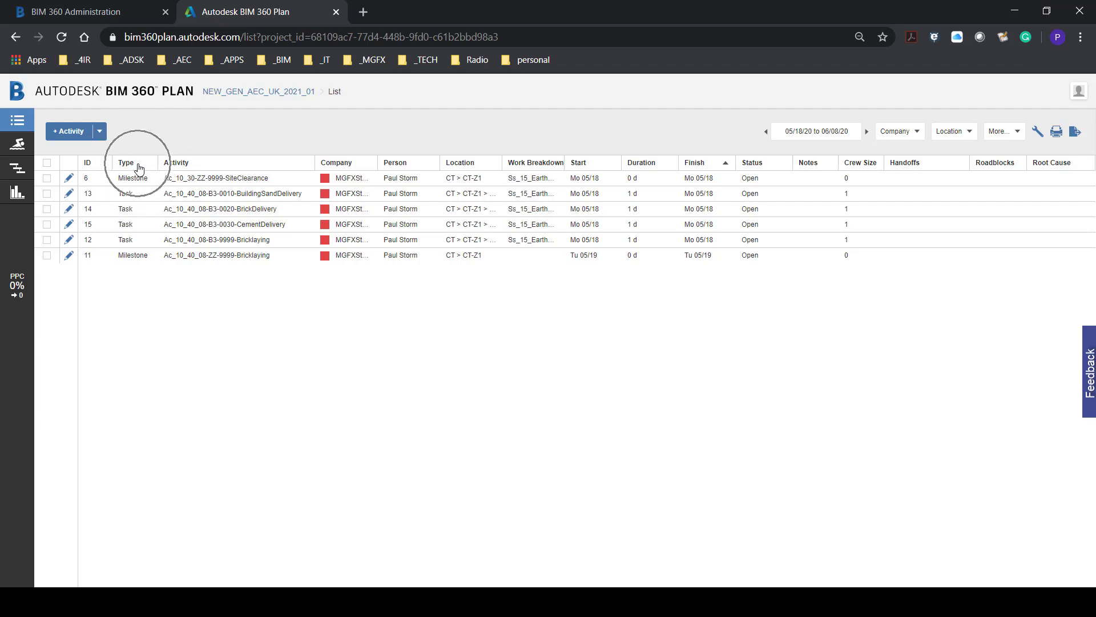
click(139, 257)
click(315, 260)
click(303, 260)
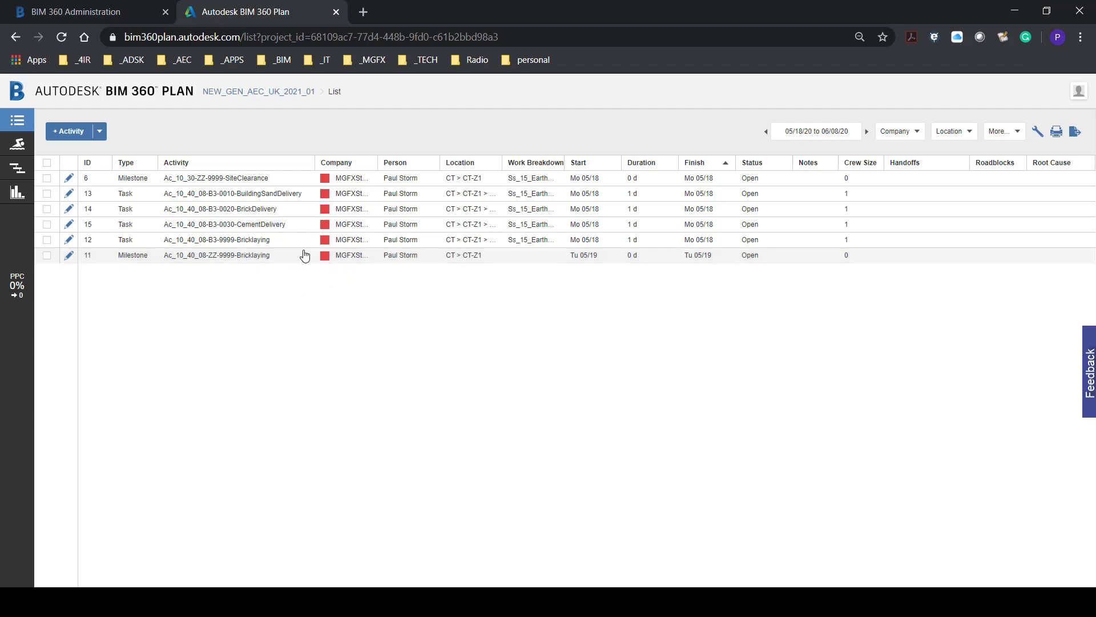
click(201, 259)
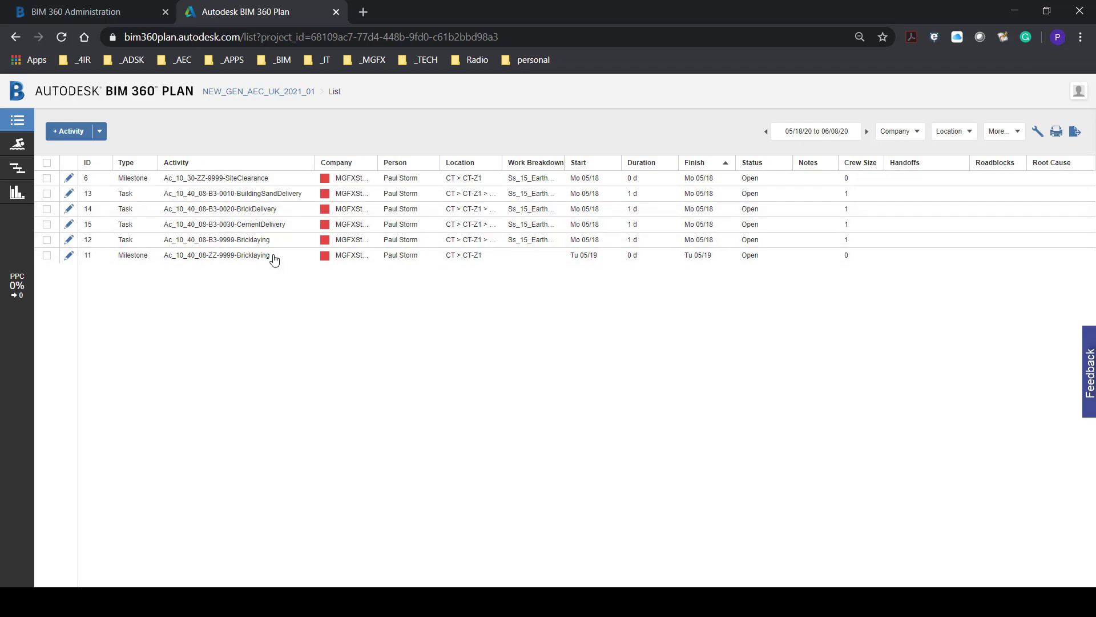
click(257, 242)
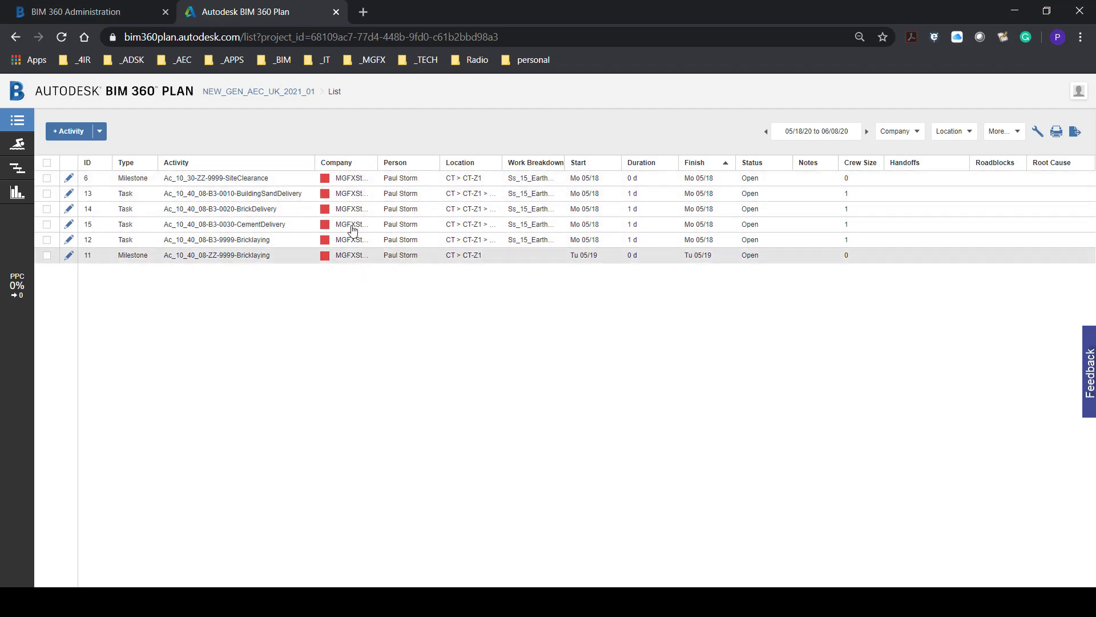
click(403, 193)
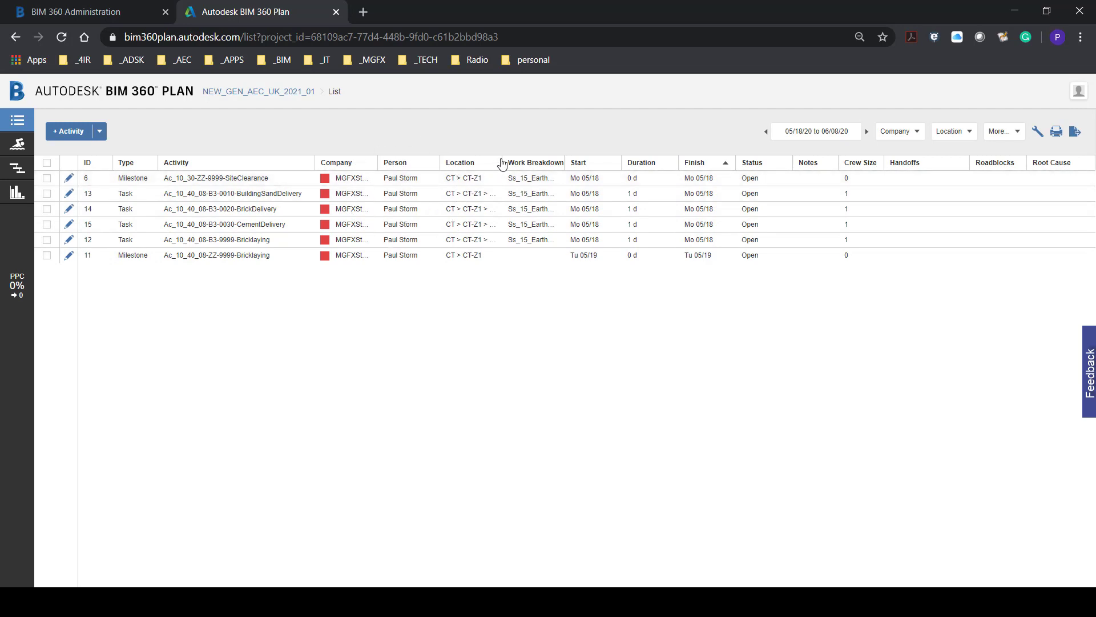
Step: Widen the Location and Work Breakdown columns to show full paths and WBS names
drag(502, 164, 578, 161)
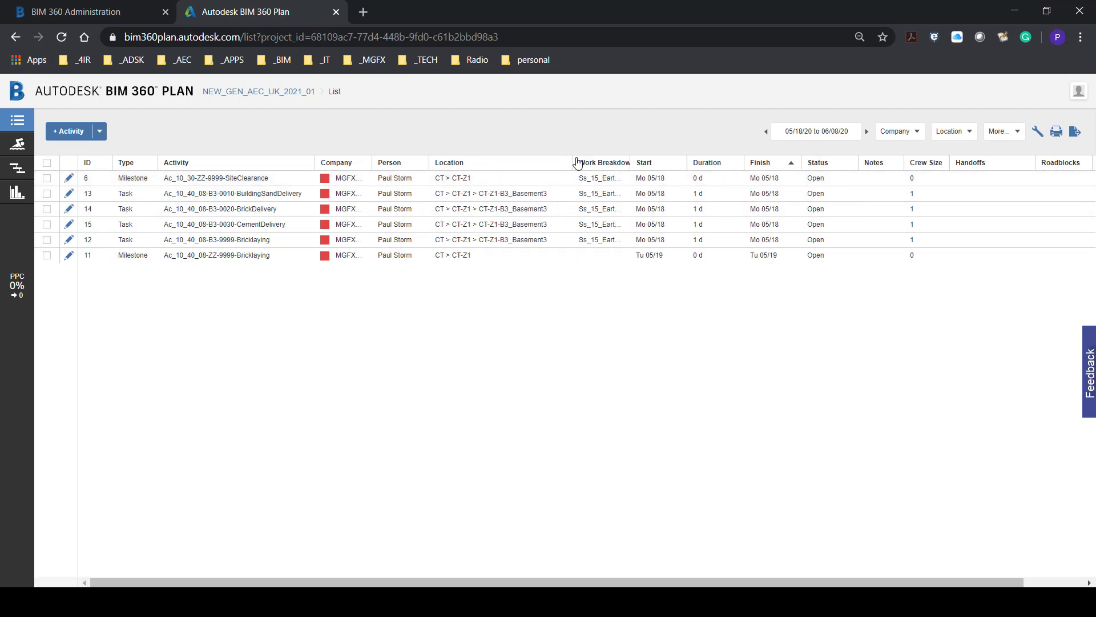
click(643, 177)
drag(631, 161, 689, 162)
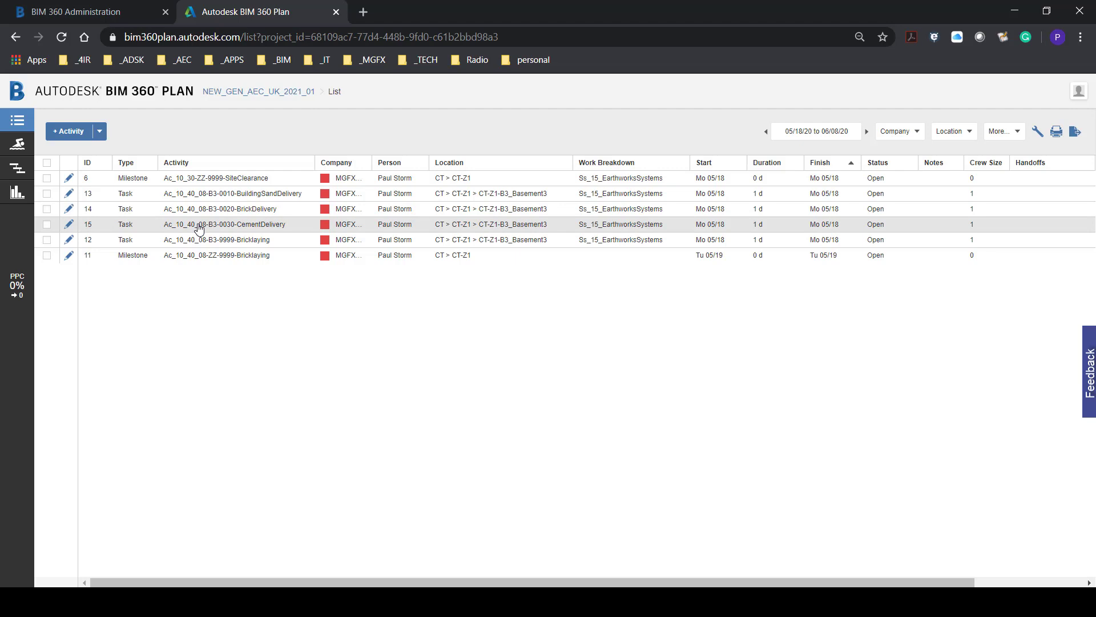
Step: Sort the activity list by activity name in reverse order
click(677, 196)
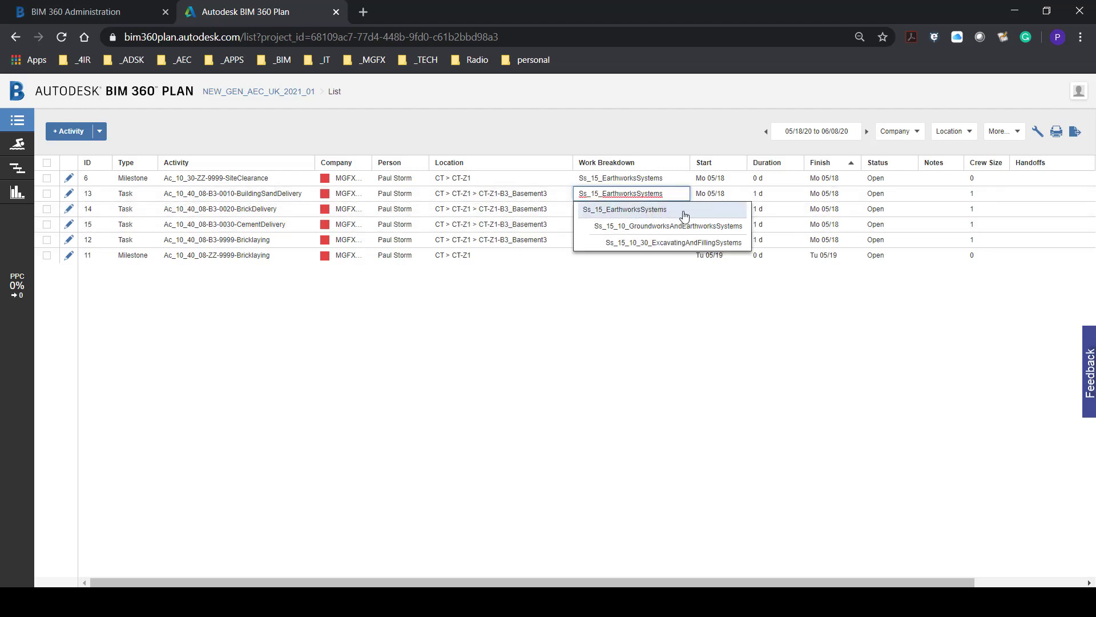
click(594, 304)
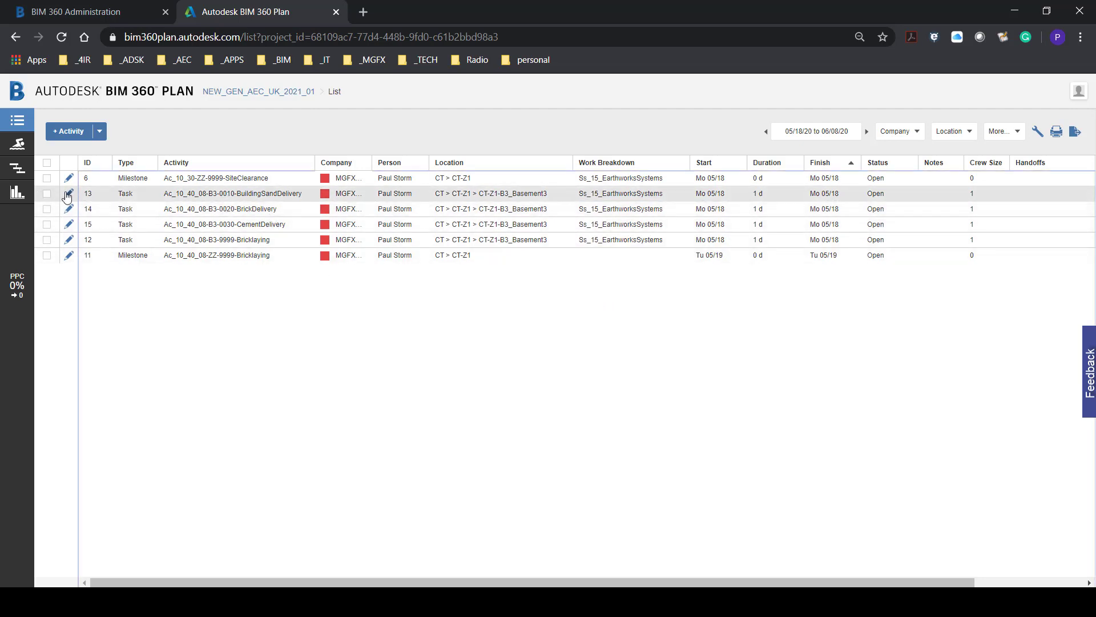
click(204, 166)
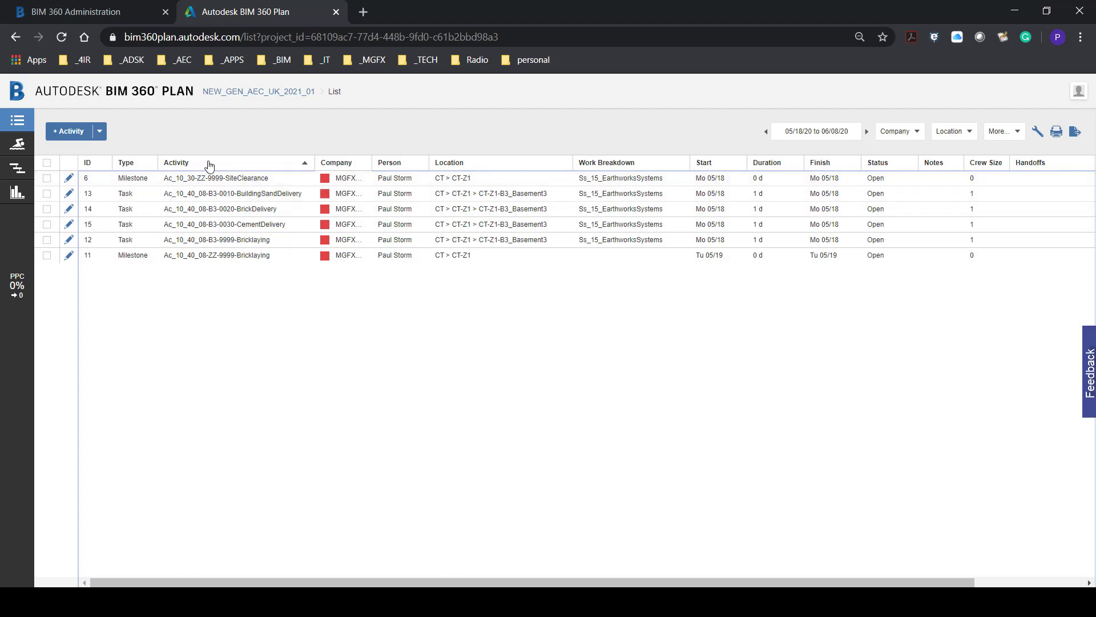
click(247, 166)
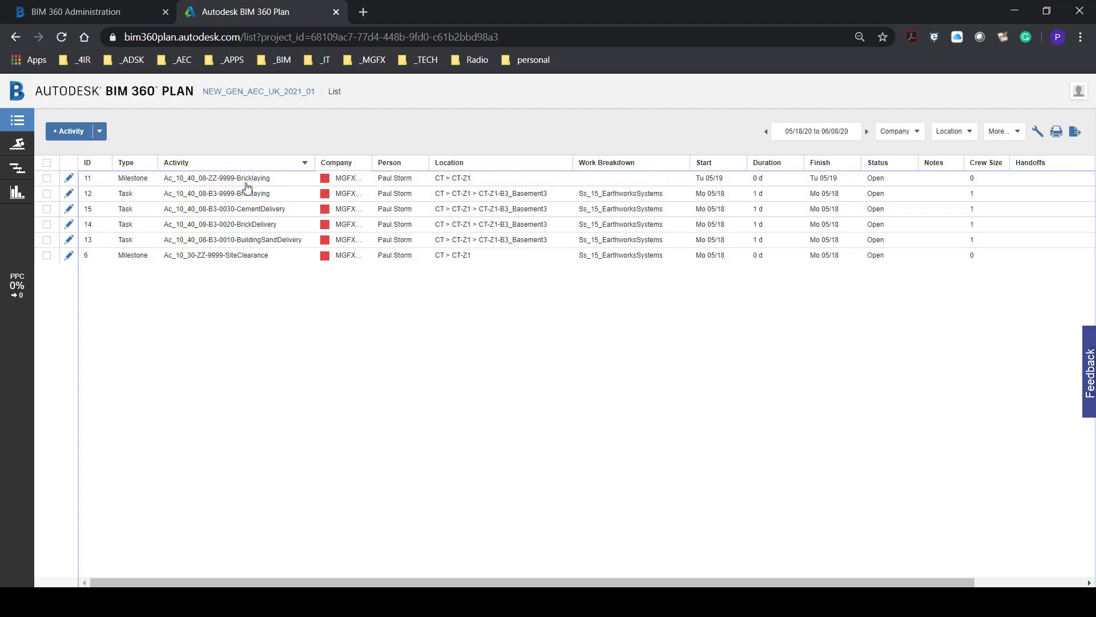
Step: Assign activities 15 and 14 to the Ss_25_13_50-MasonryWallSystems work breakdown item and save each
click(70, 208)
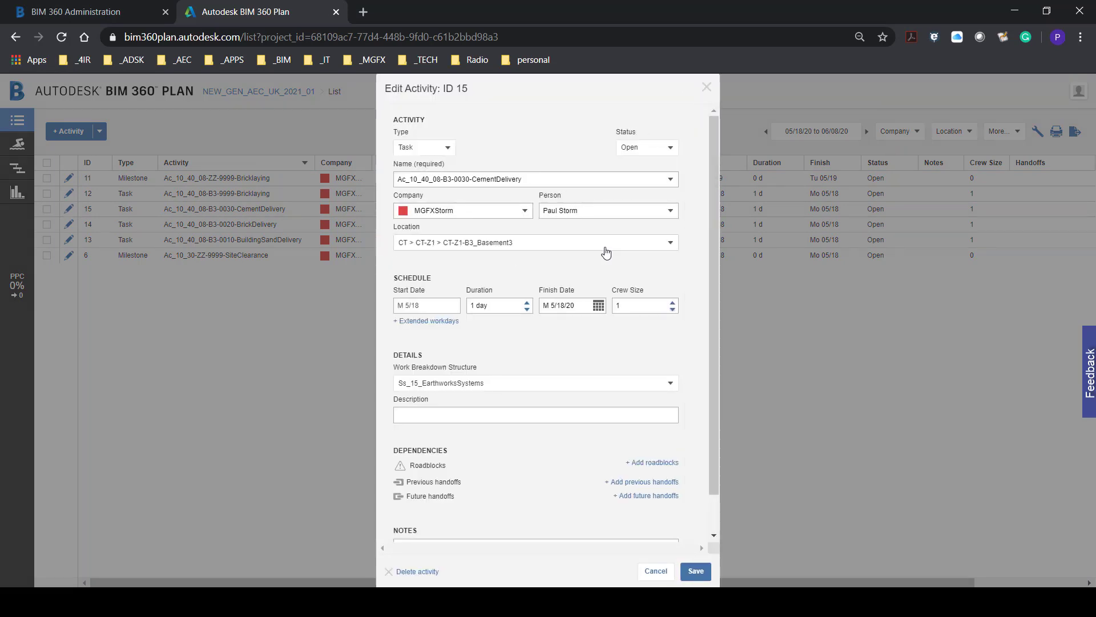
click(672, 388)
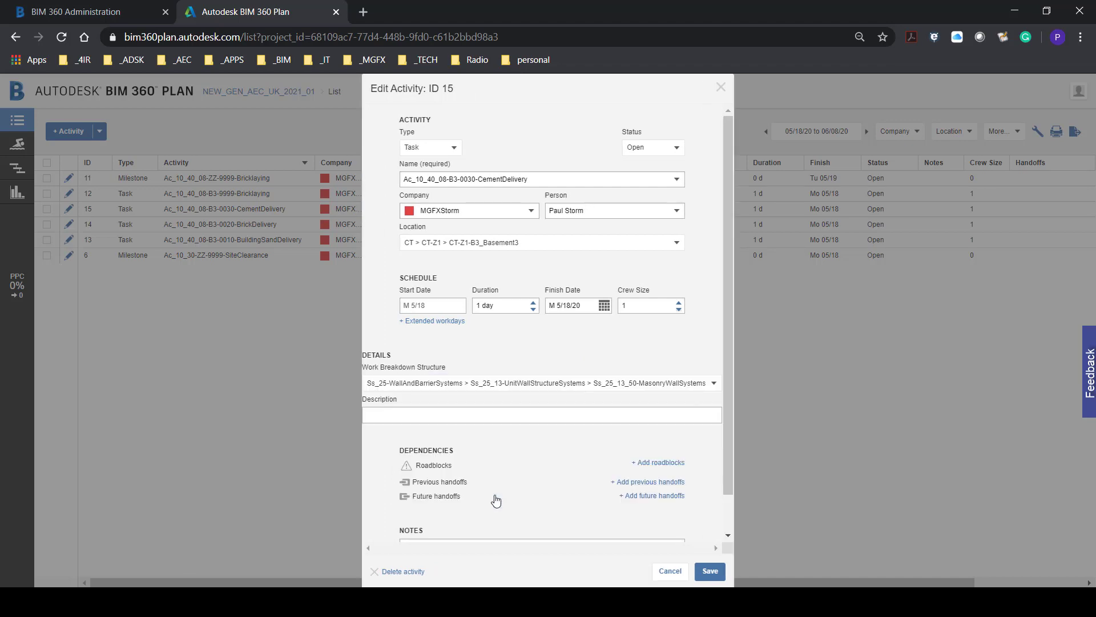
click(702, 571)
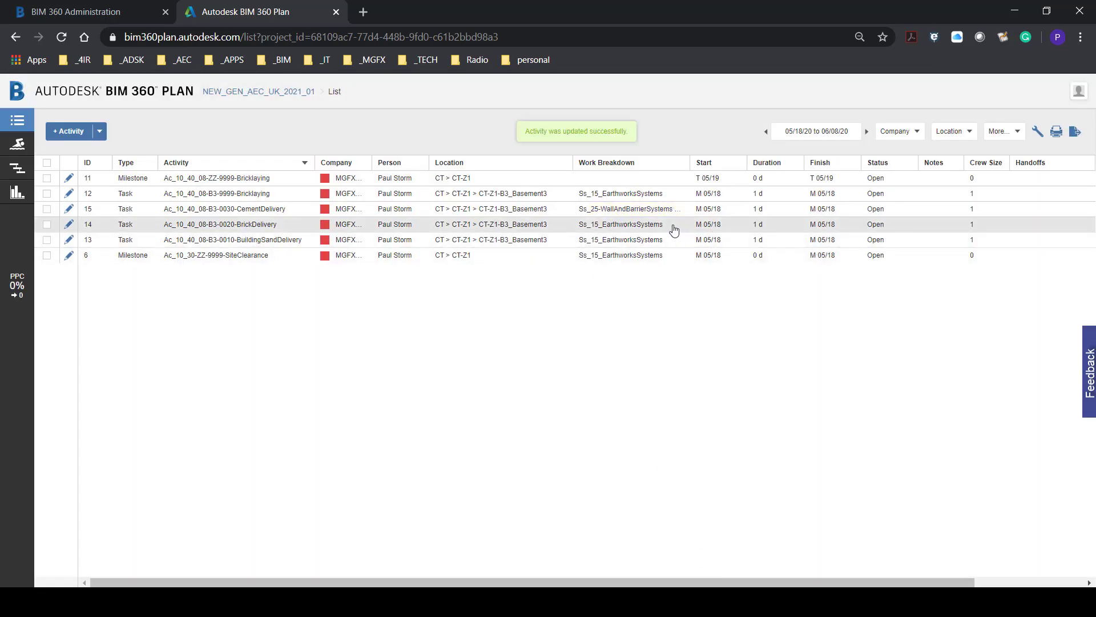
click(69, 224)
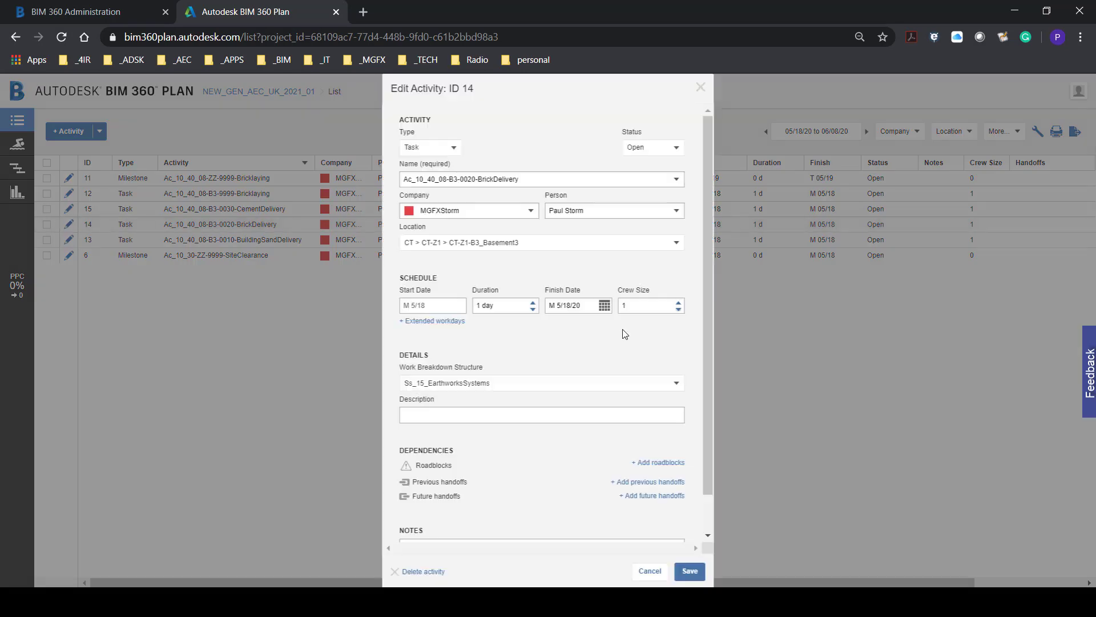
click(633, 386)
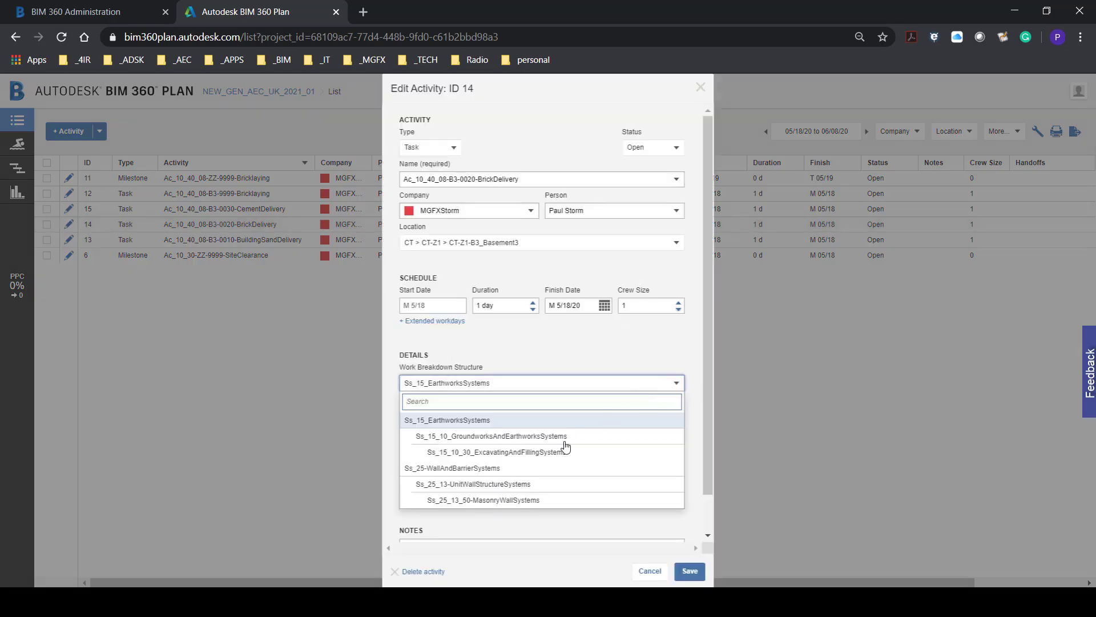
click(482, 500)
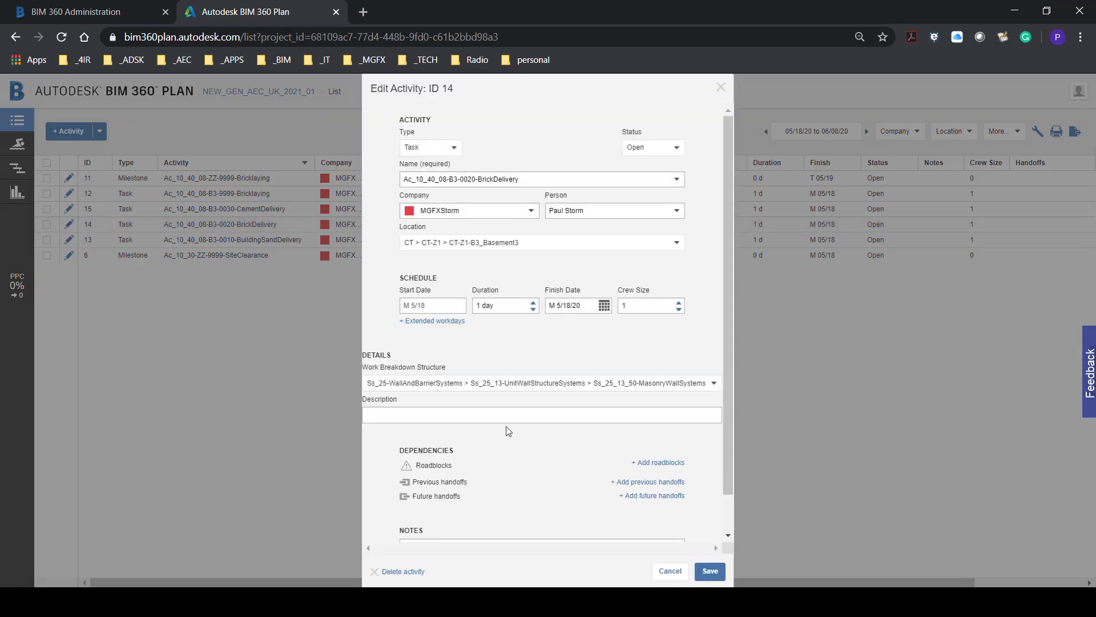
click(689, 571)
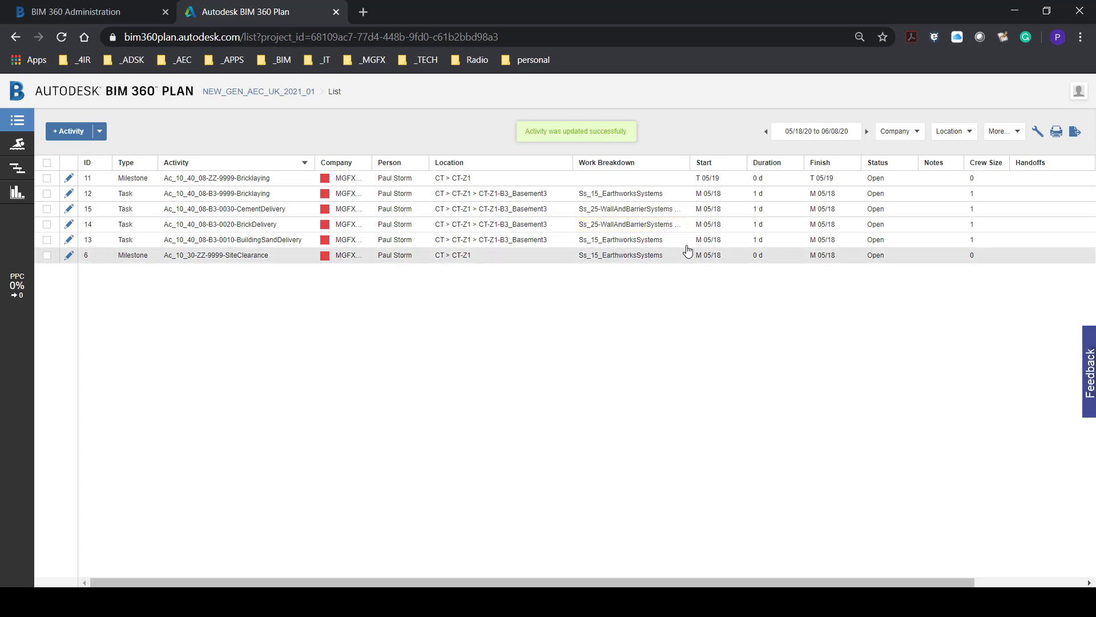
Step: Assign activity 13 to Ss_25_13_50-MasonryWallSystems and save it
click(640, 240)
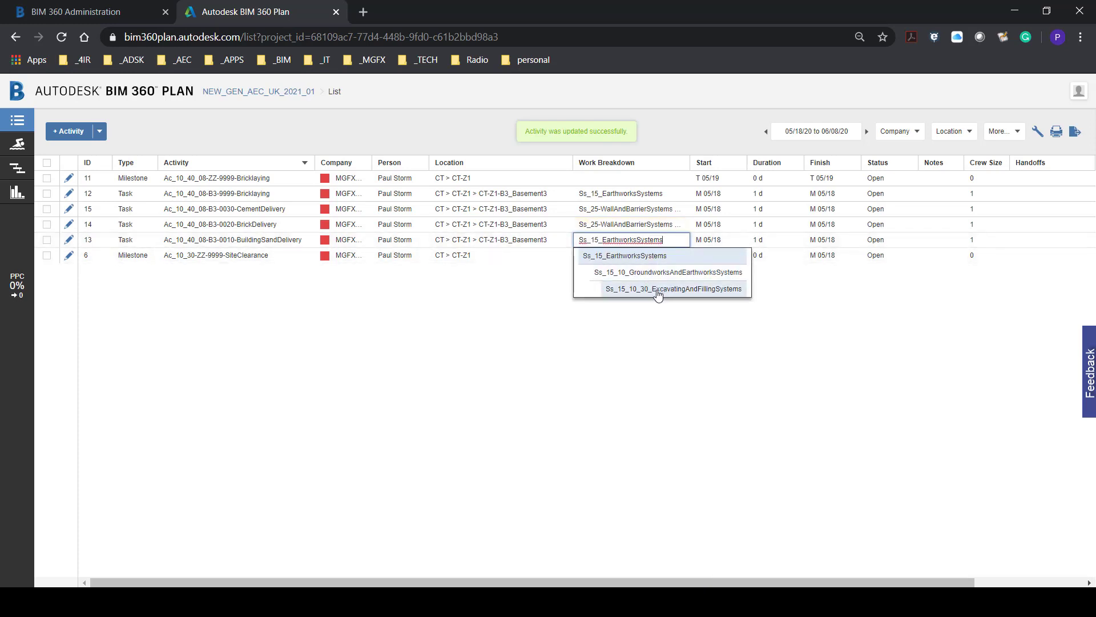
click(652, 256)
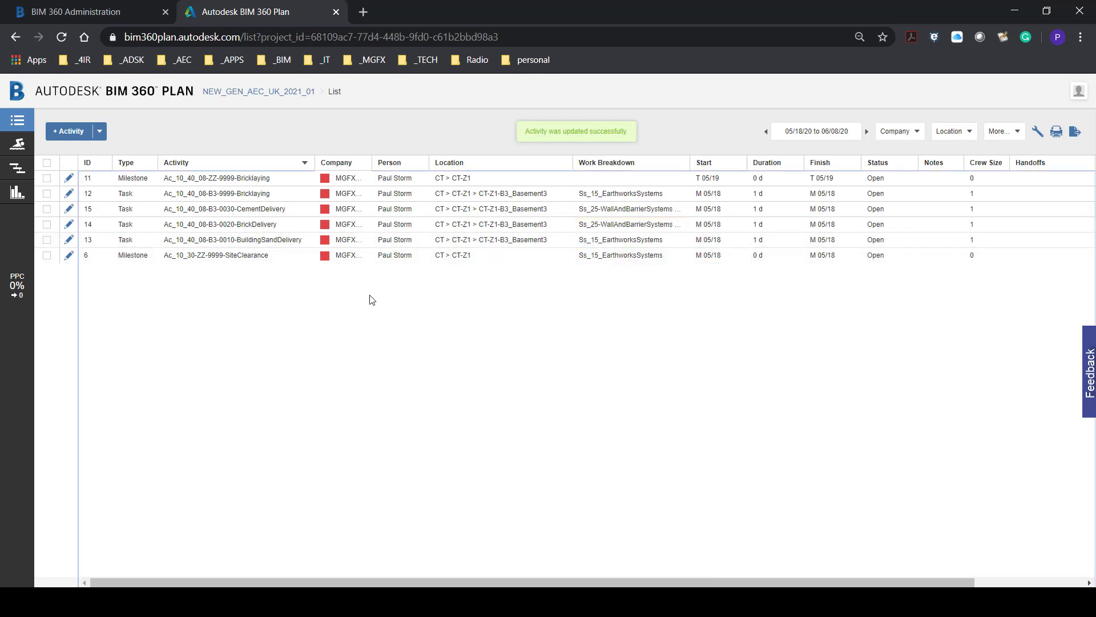
click(68, 240)
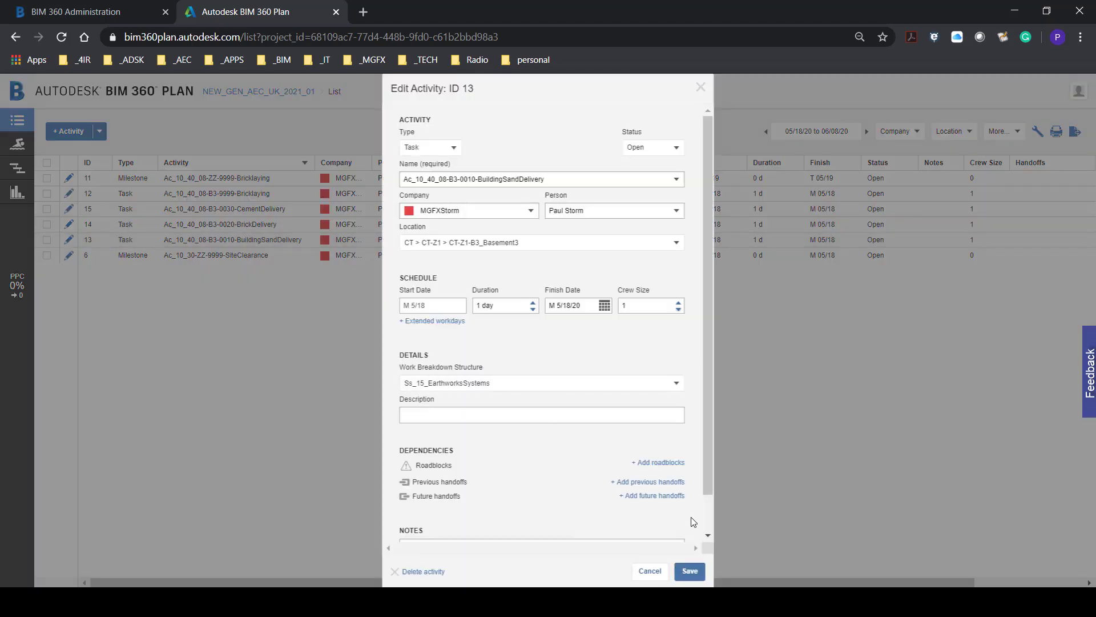
click(553, 384)
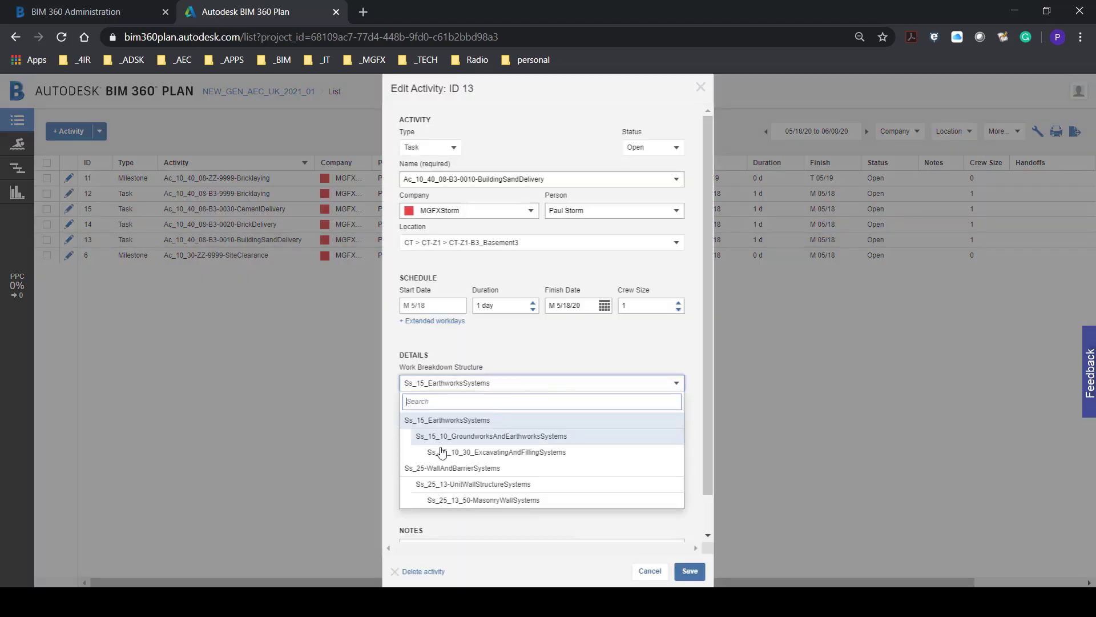
click(456, 500)
click(709, 570)
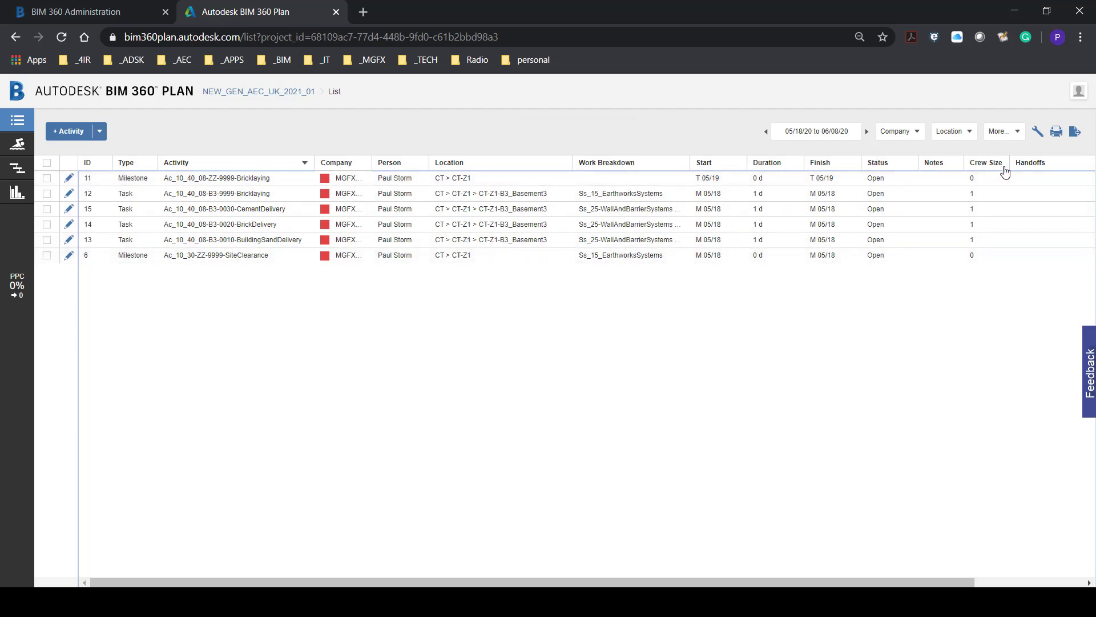
drag(734, 577, 582, 578)
right_click(948, 565)
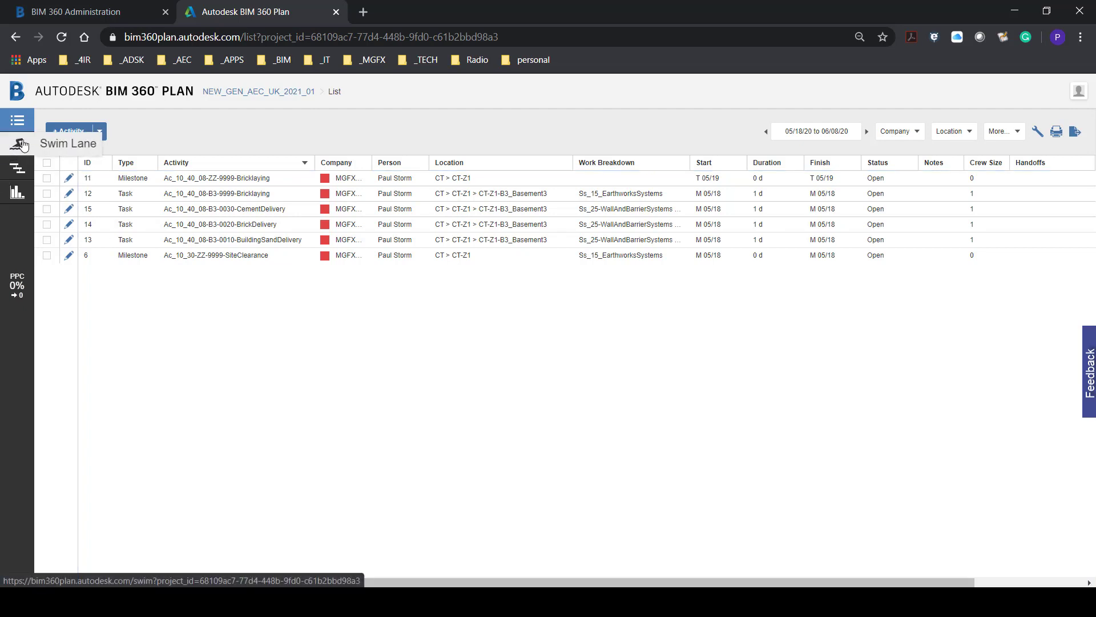
click(23, 145)
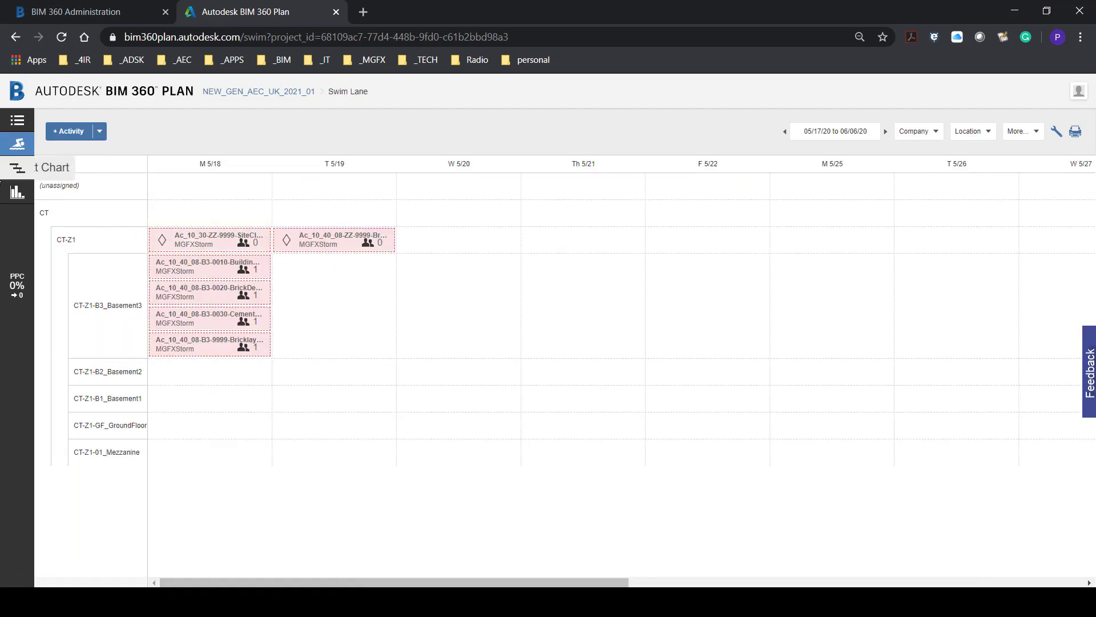
click(17, 170)
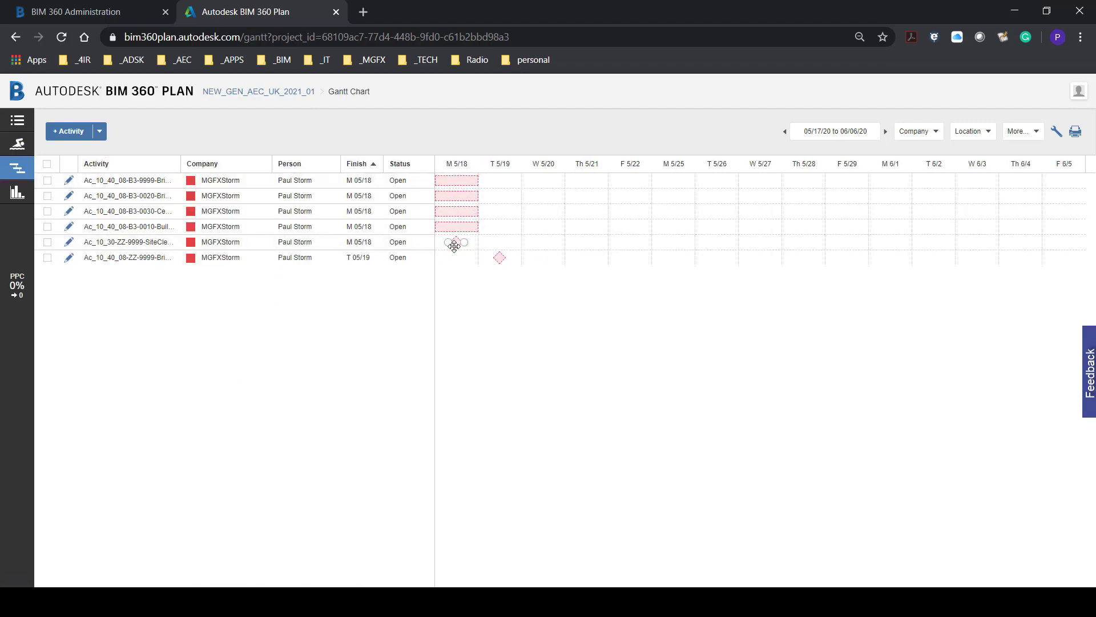
click(21, 193)
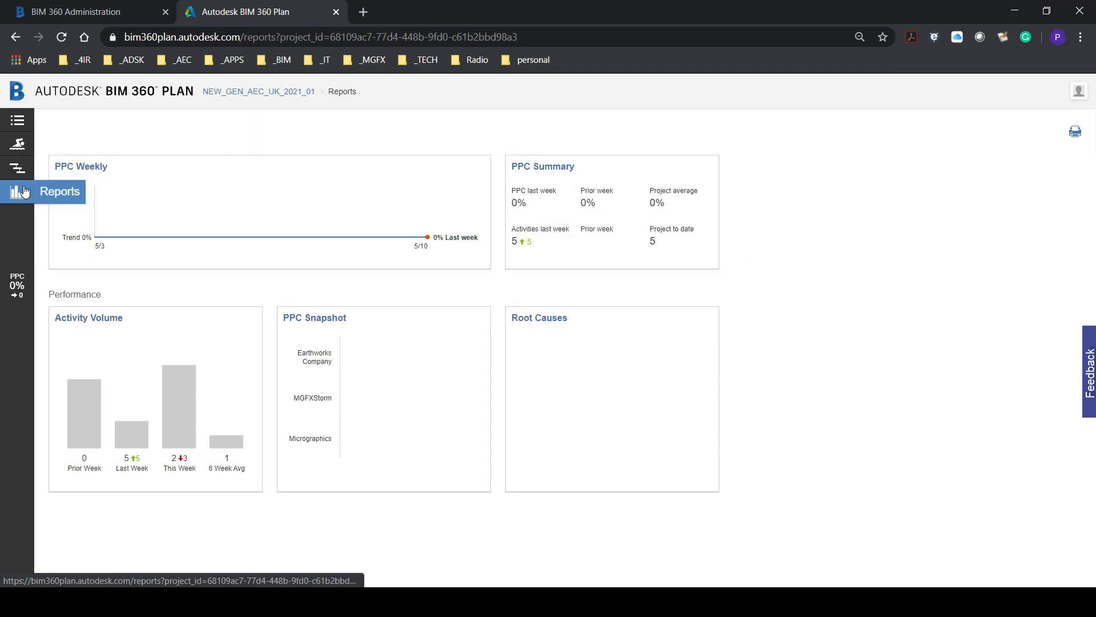
click(25, 126)
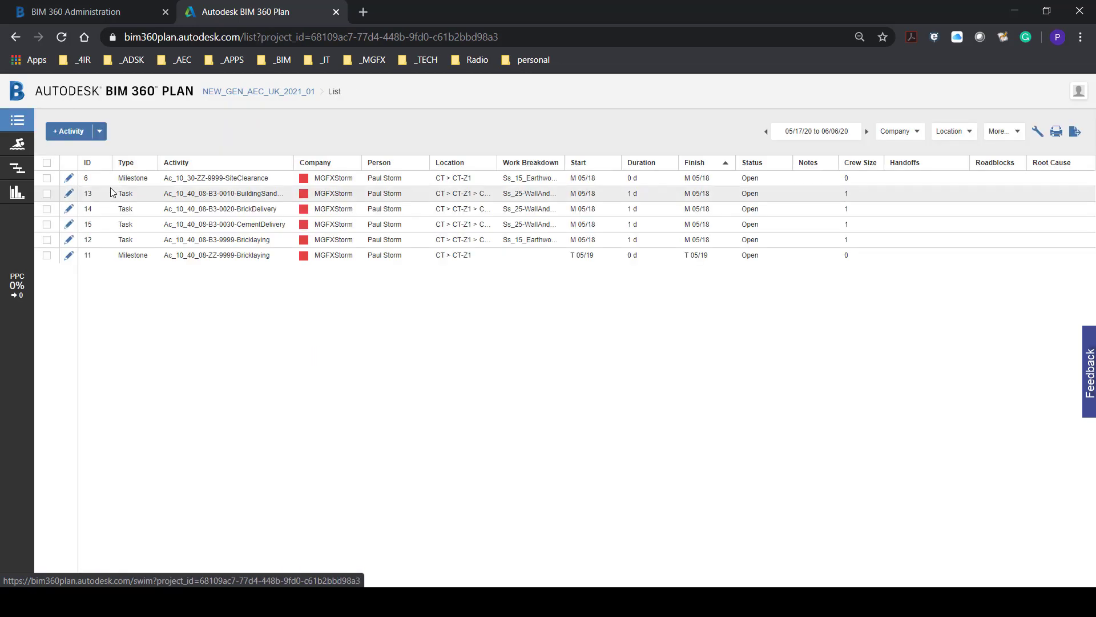
right_click(99, 131)
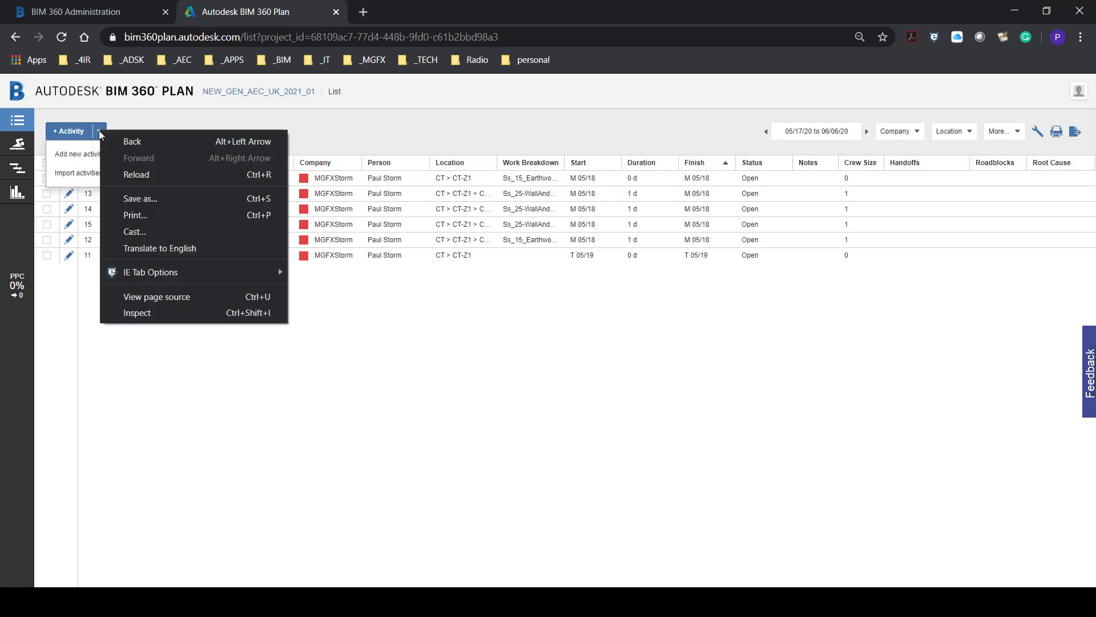
click(183, 119)
click(100, 133)
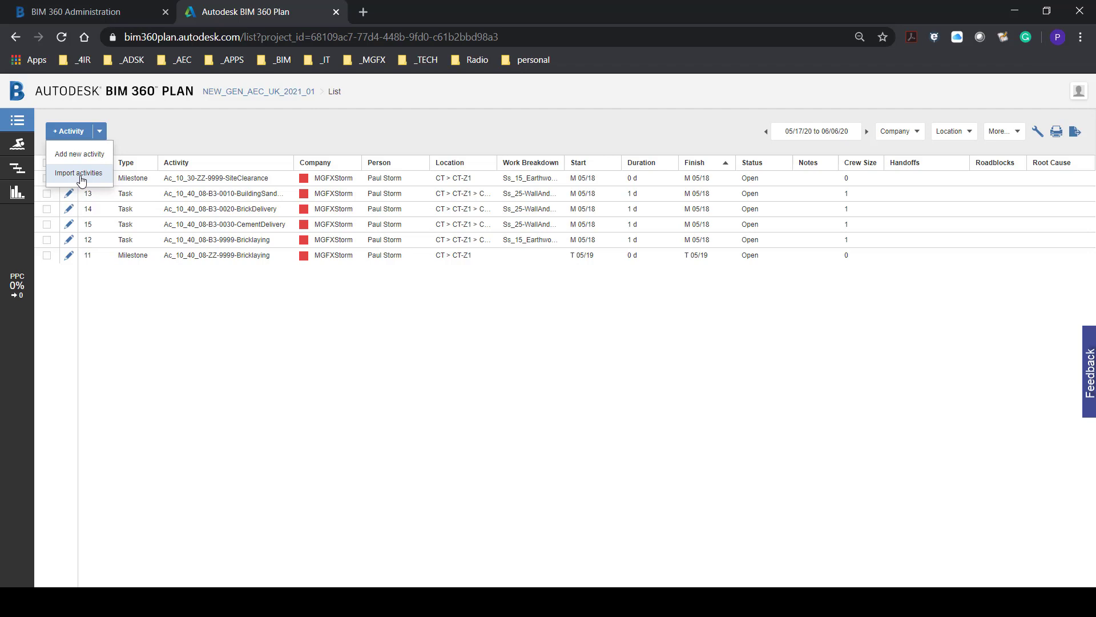
click(256, 331)
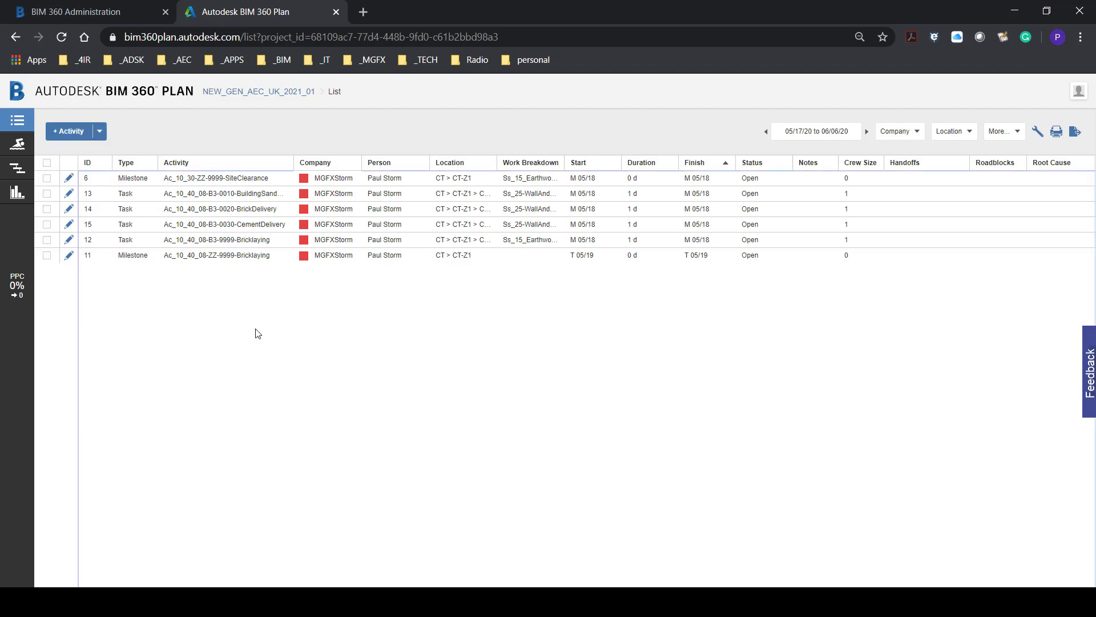